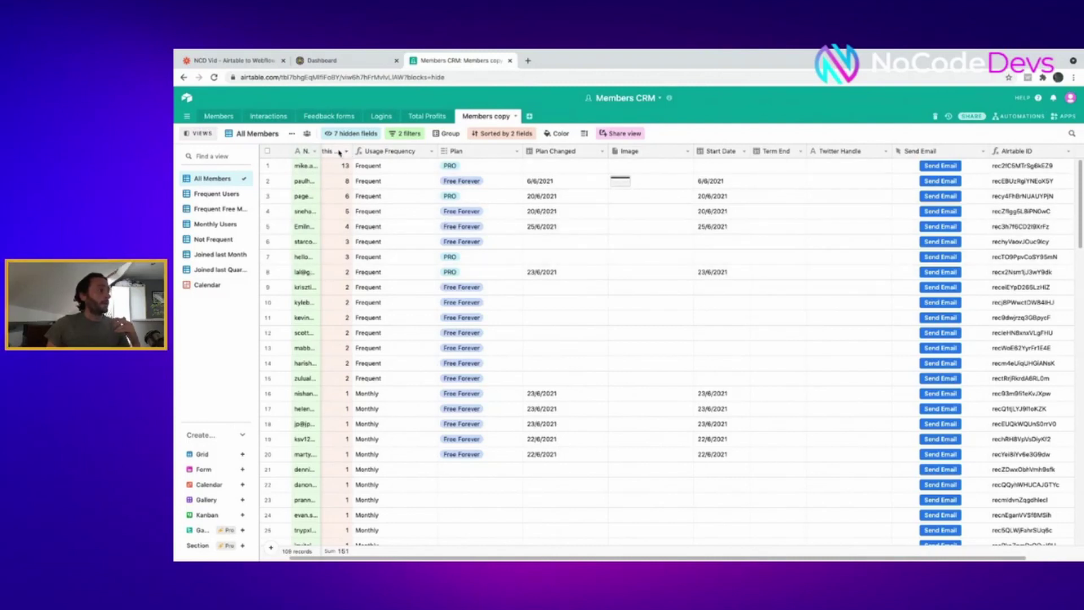
- Widen the Logins this month column and save the Usage Frequency IF formula unchanged
left_click_drag(348, 152, 380, 153)
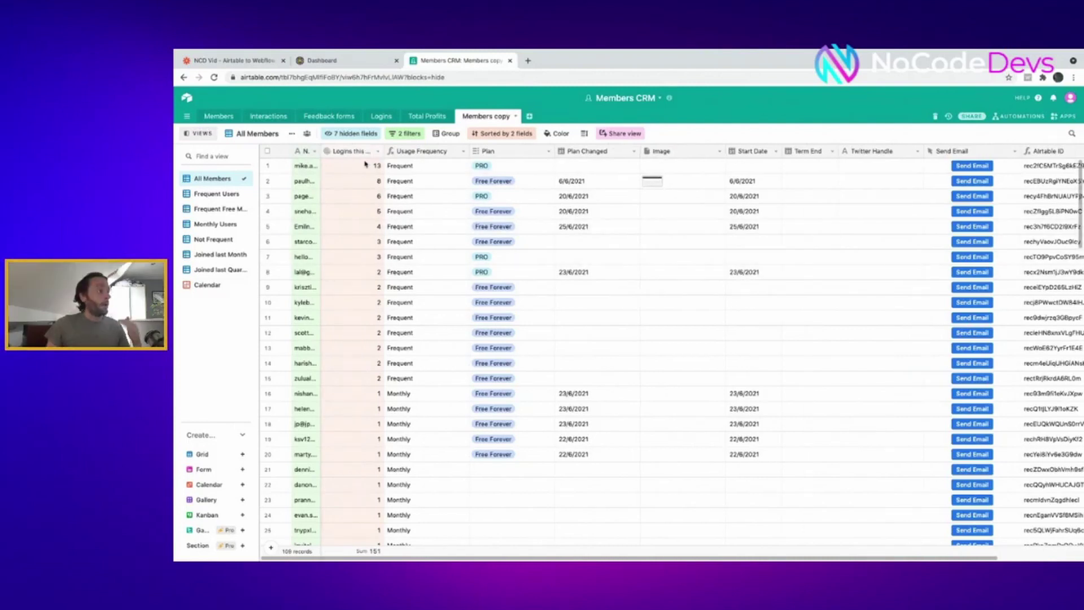
double_click(430, 153)
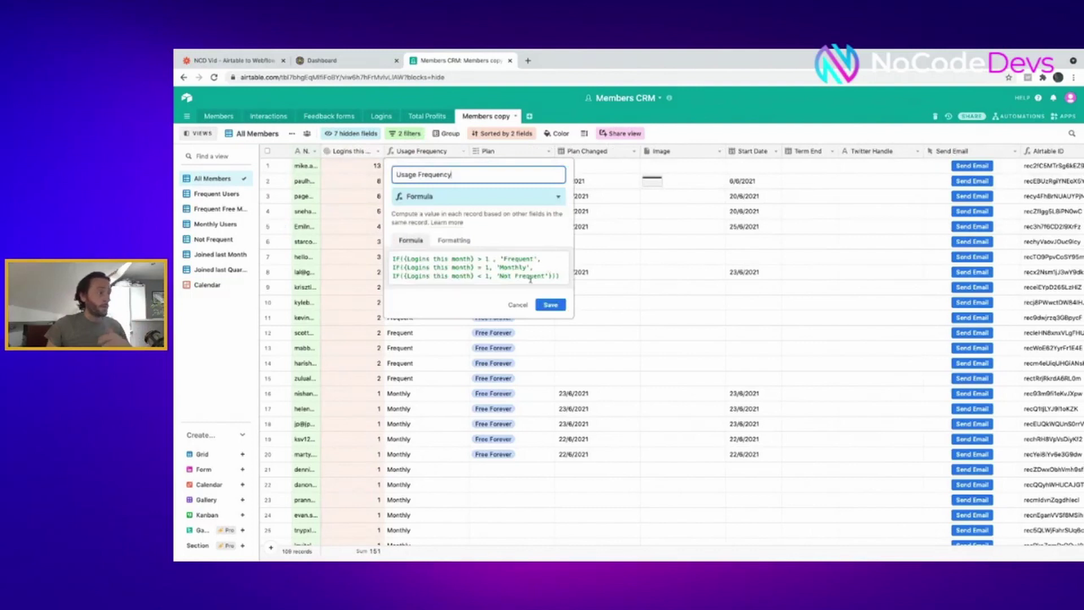
left_click(551, 305)
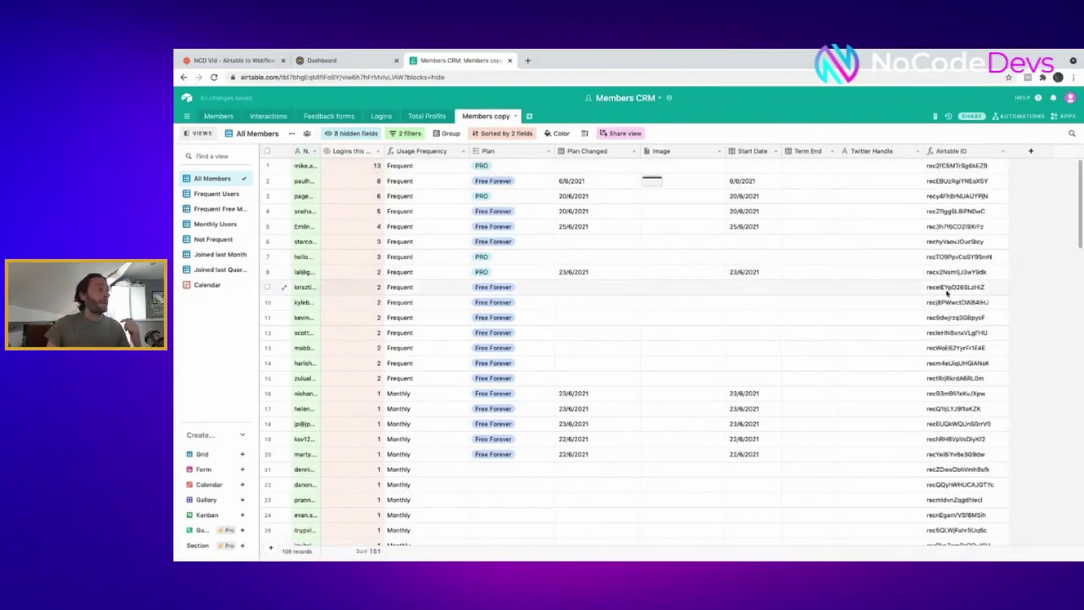
- Review the login dates in the Logins table, then return to the Members copy table
left_click(384, 117)
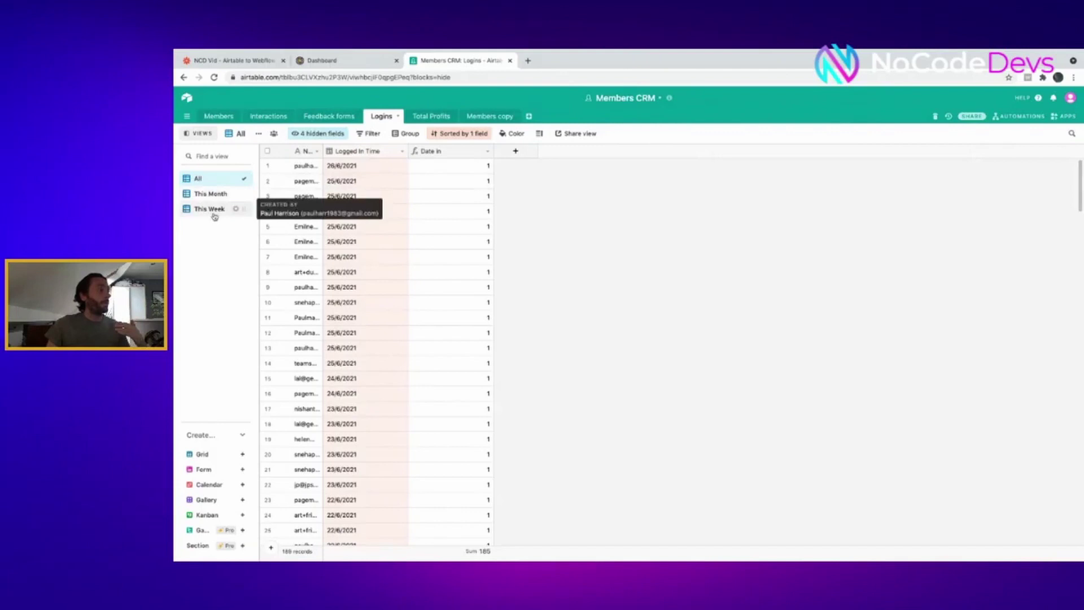
left_click(503, 117)
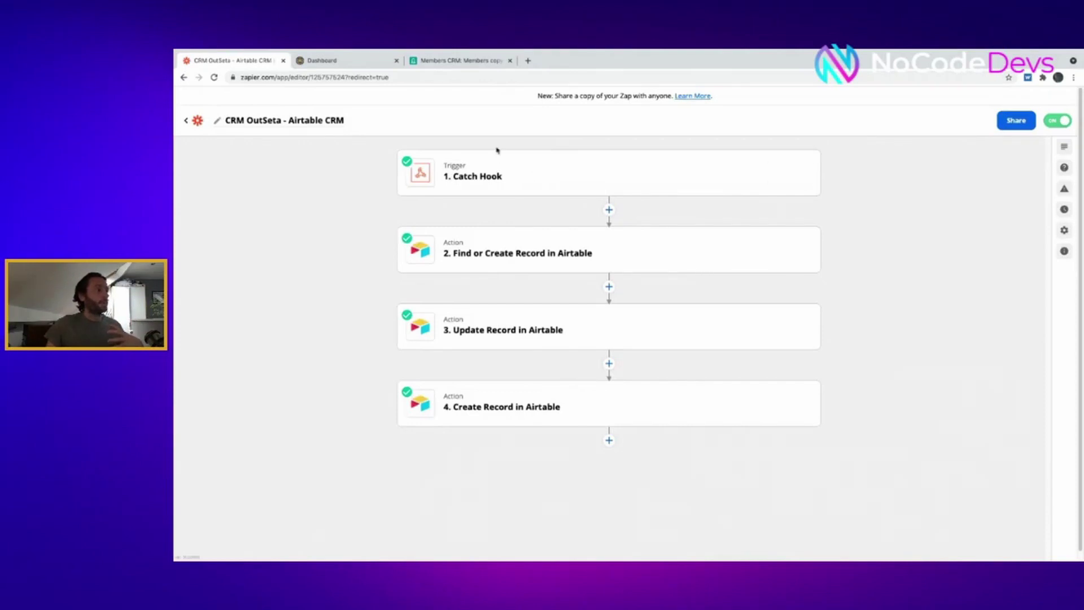
- Compare Airtable's Logins table with the CRM OutSeta zap, then open a new browser tab
left_click(445, 61)
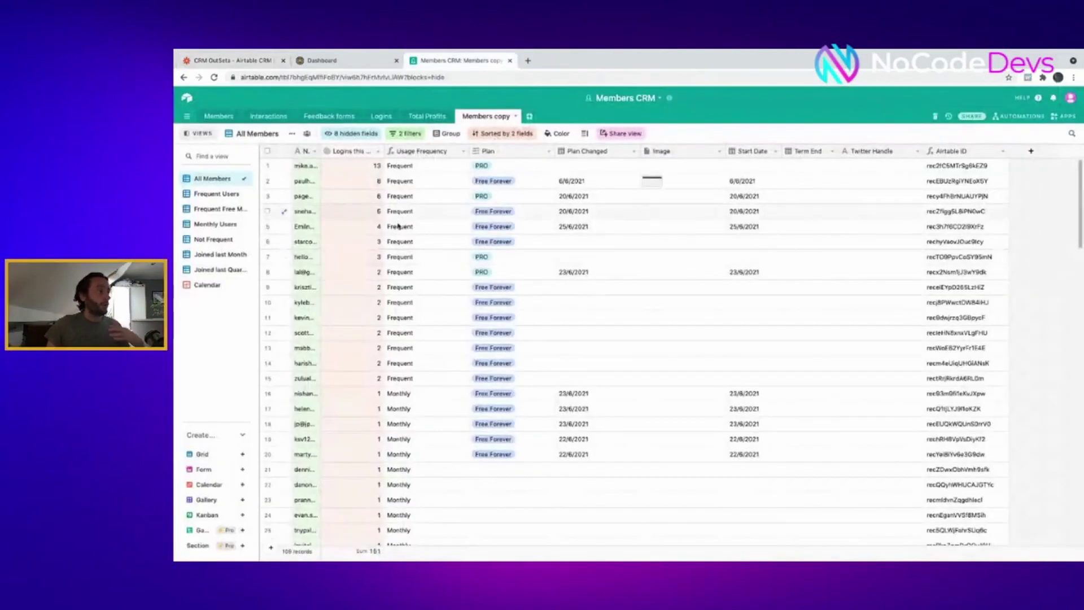
left_click(231, 61)
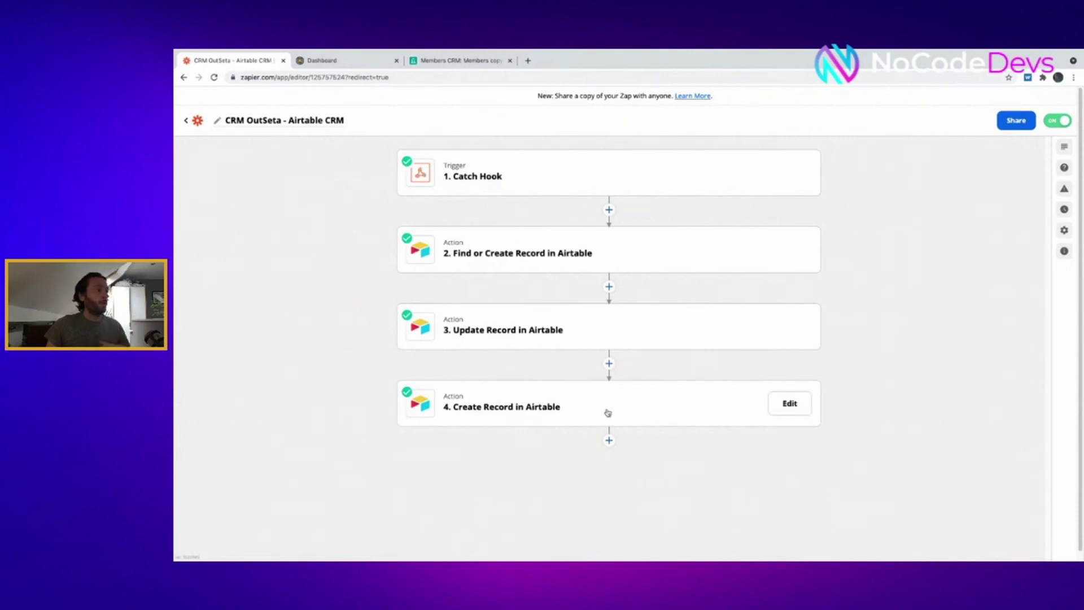
left_click(479, 61)
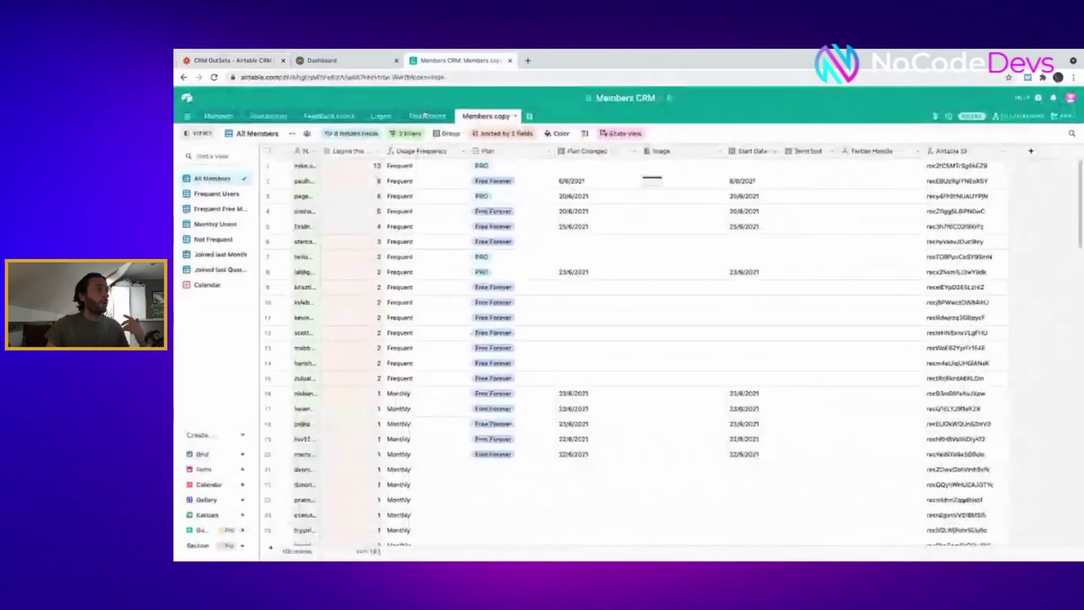
left_click(387, 117)
left_click(259, 61)
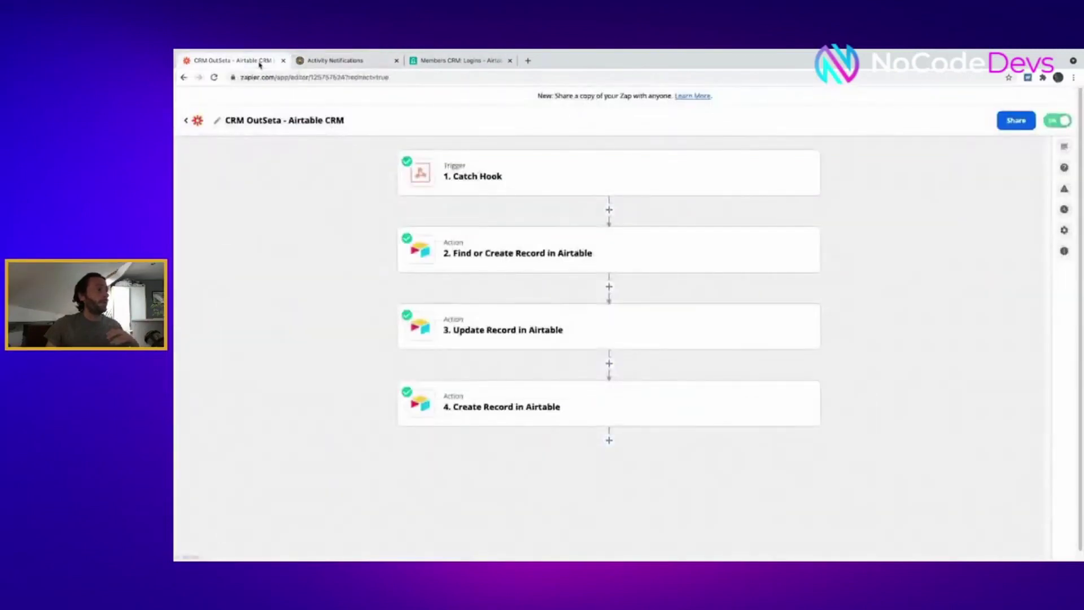
left_click(528, 61)
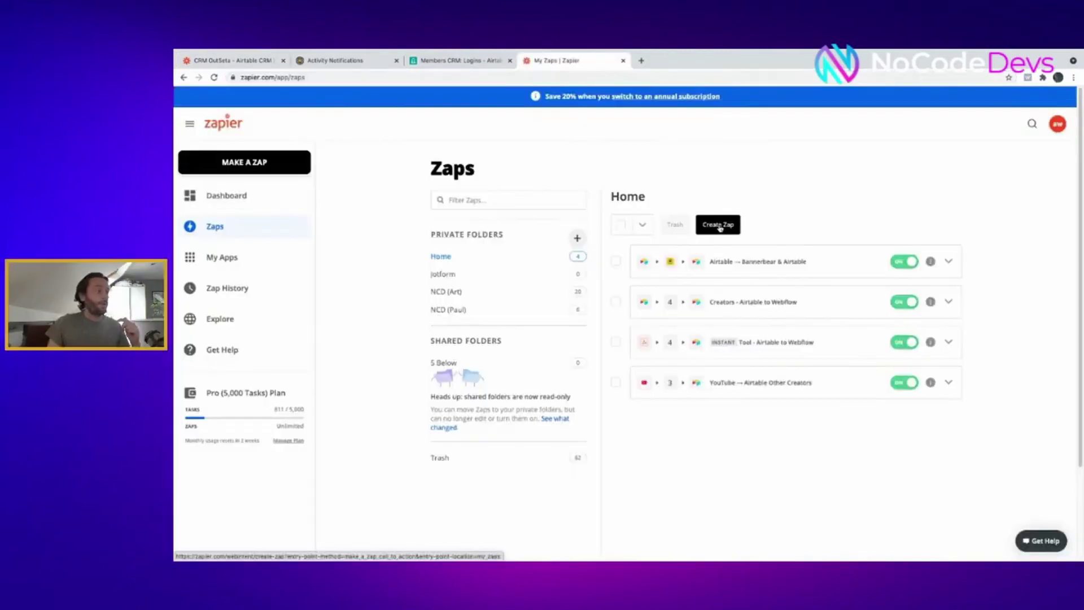
- Create a zap with a Webhooks by Zapier Catch Hook trigger and copy its custom webhook URL
left_click(720, 226)
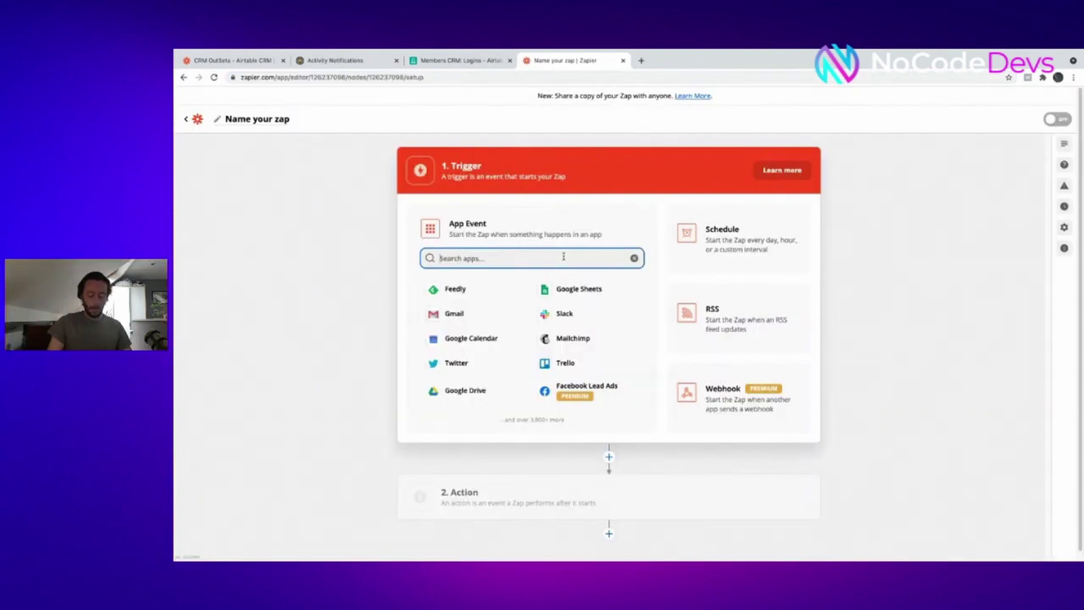
type("webhook")
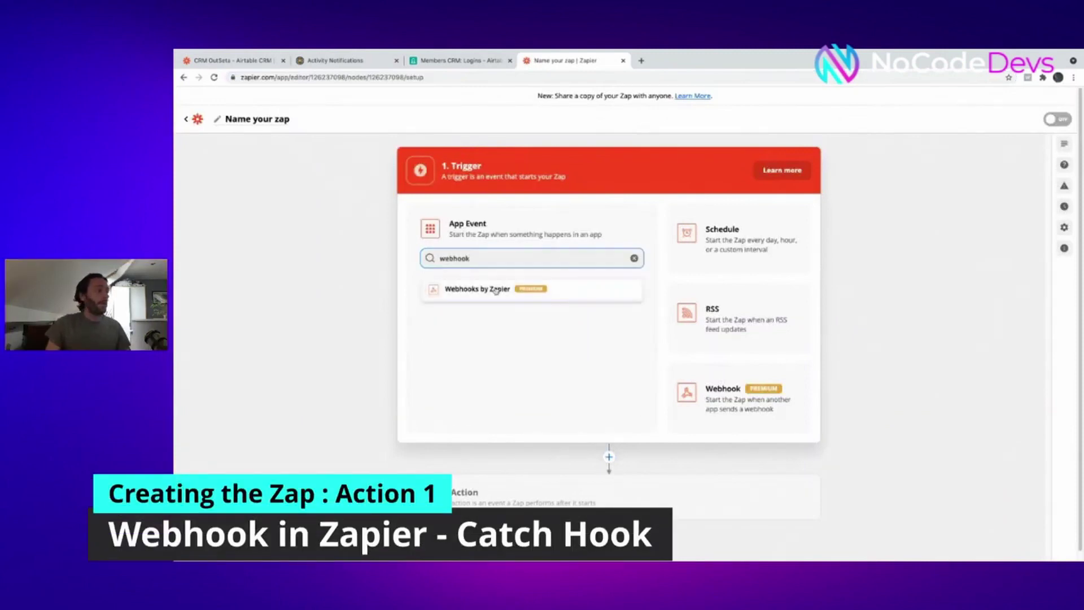
left_click(494, 288)
left_click(533, 290)
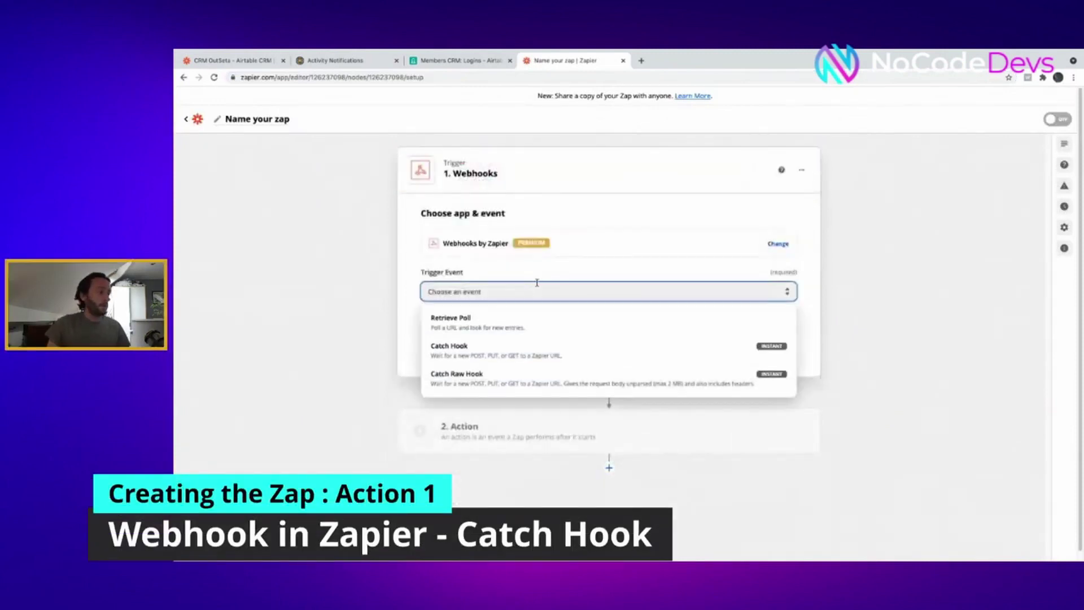
left_click(534, 349)
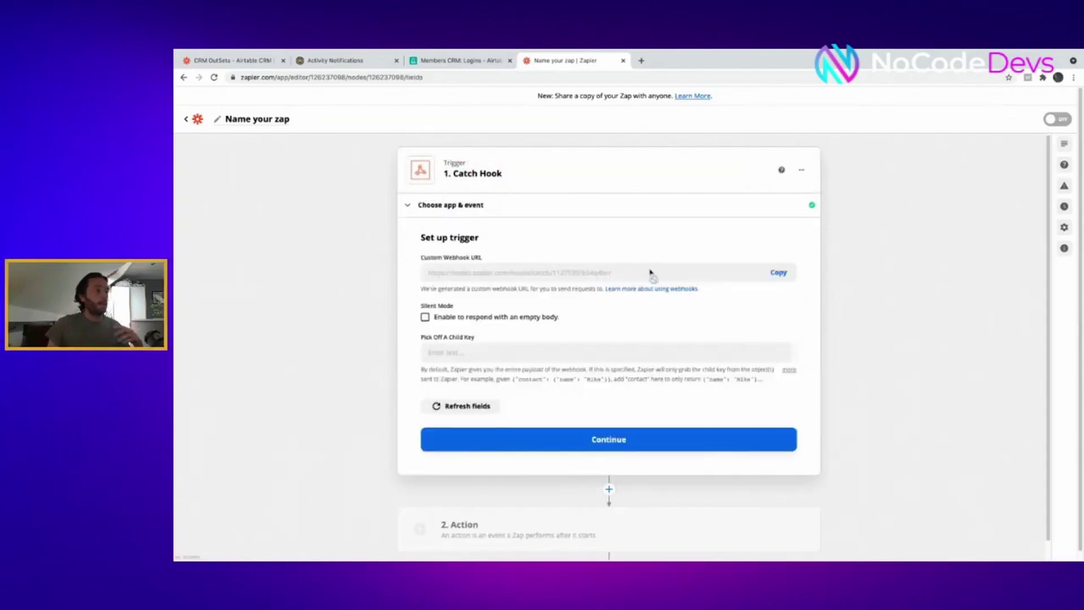
left_click(776, 274)
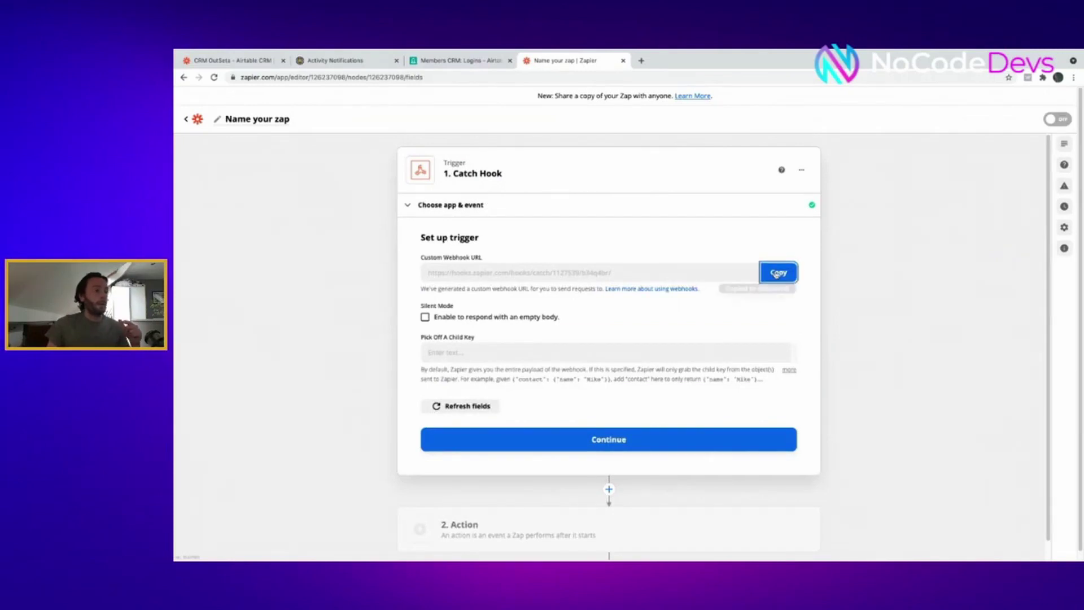
- Add an Outseta Person Login notification using the copied Zapier webhook as its Callback URL
left_click(333, 61)
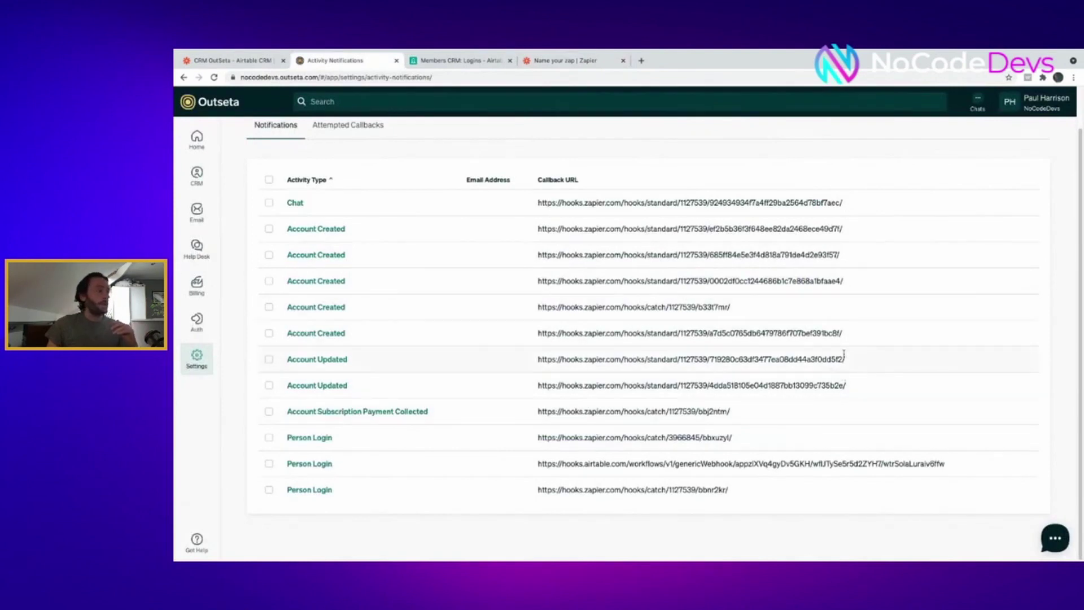
scroll(844, 354, "up", 2)
left_click(1014, 143)
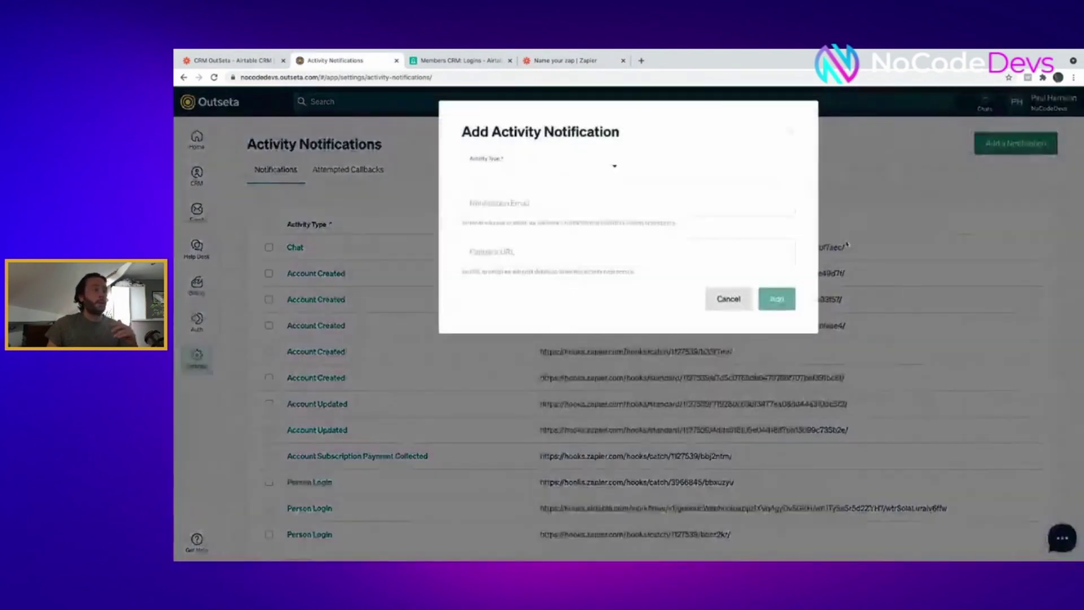
left_click(606, 165)
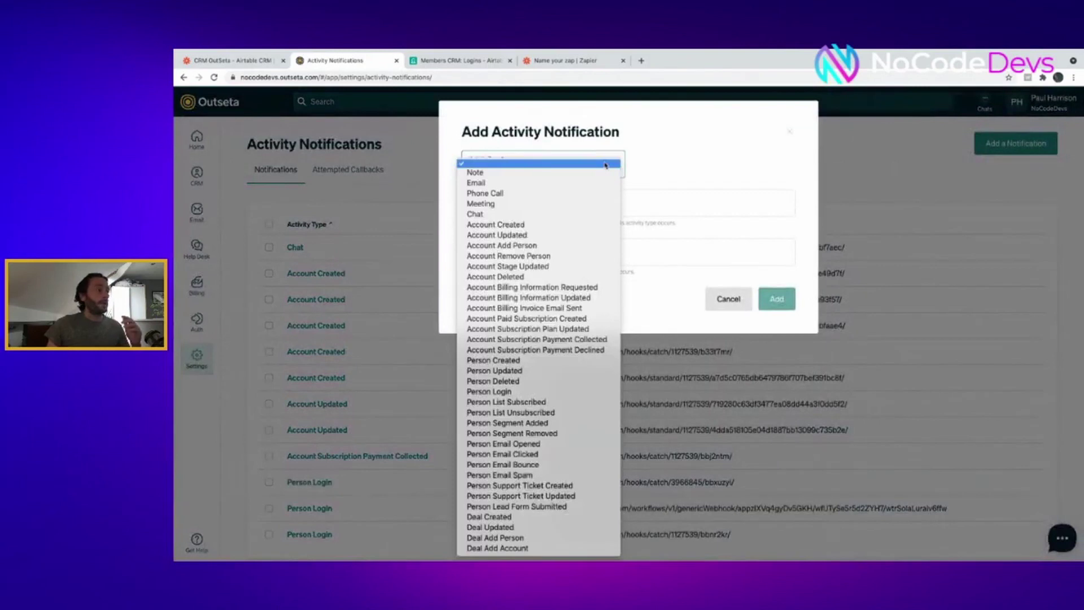
left_click(571, 391)
left_click(574, 255)
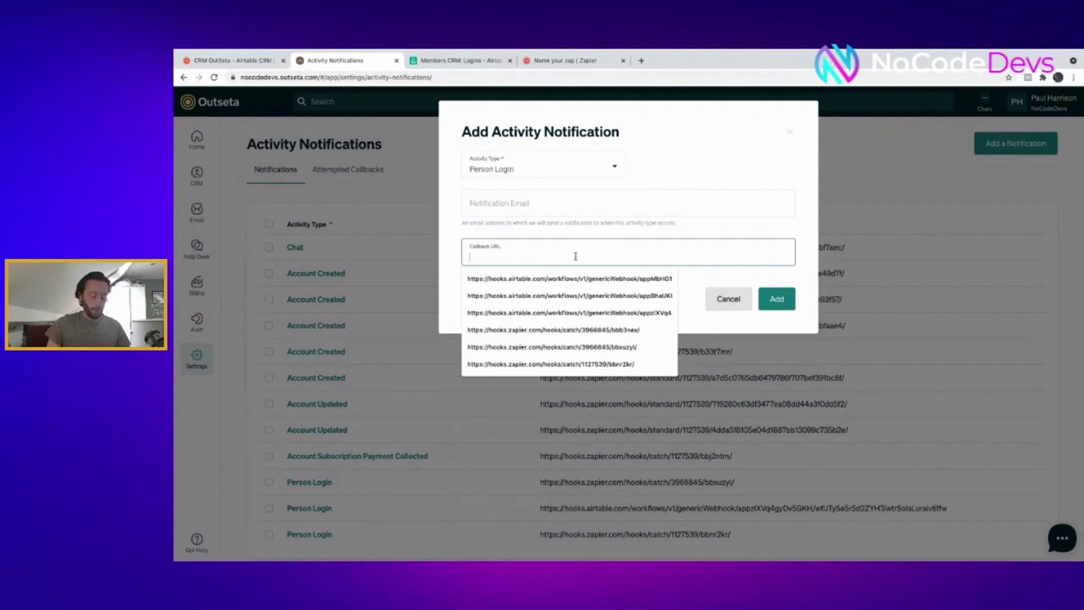
key("ctrl+v")
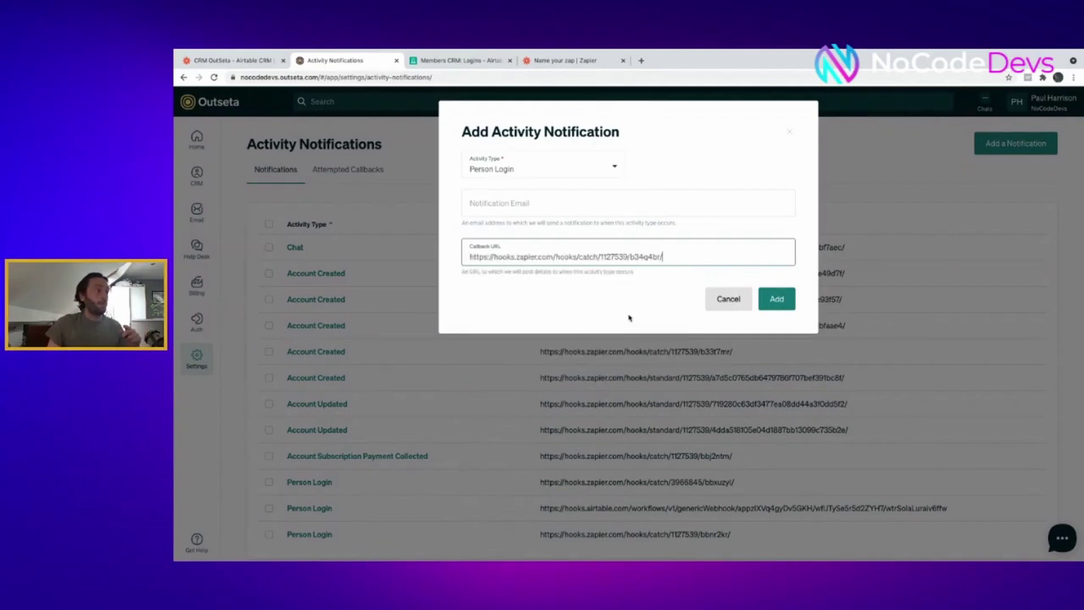
left_click(777, 299)
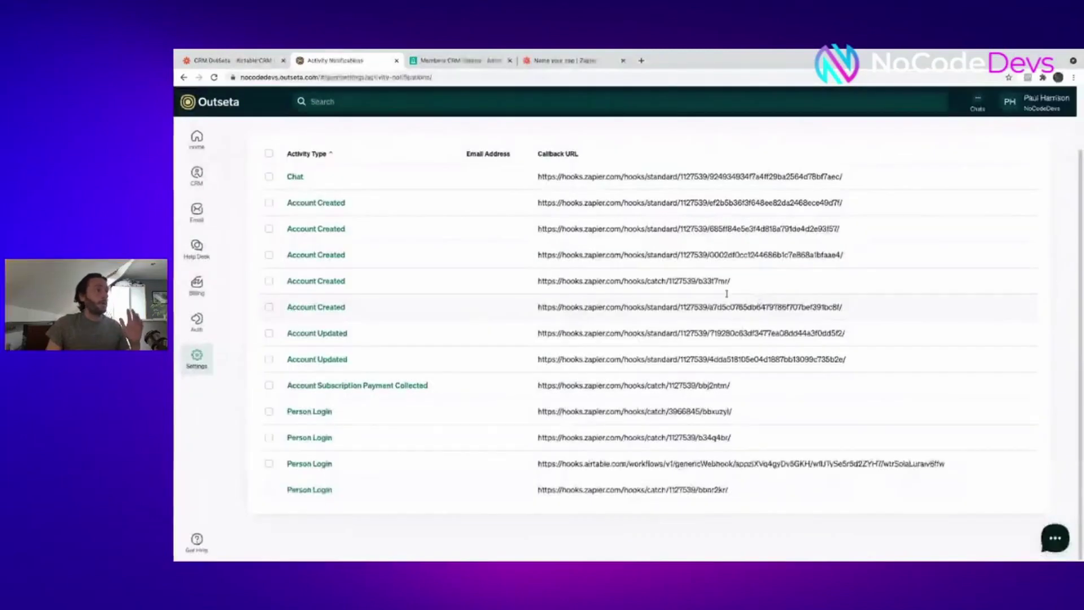
- Test the Catch Hook trigger until it finds Request A, the Outseta login payload
left_click(565, 60)
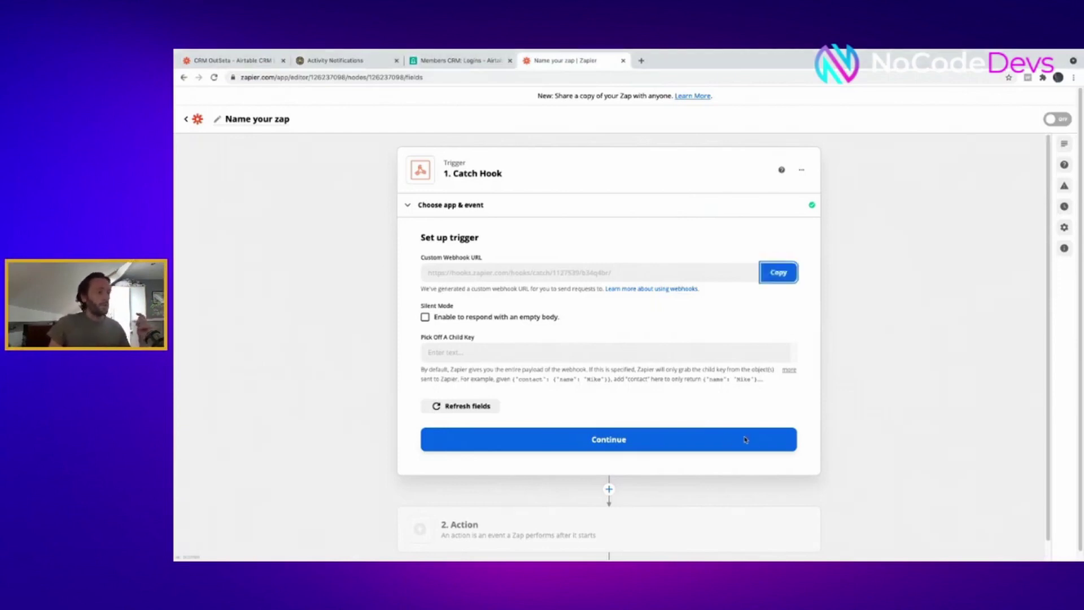
left_click(706, 447)
left_click(618, 401)
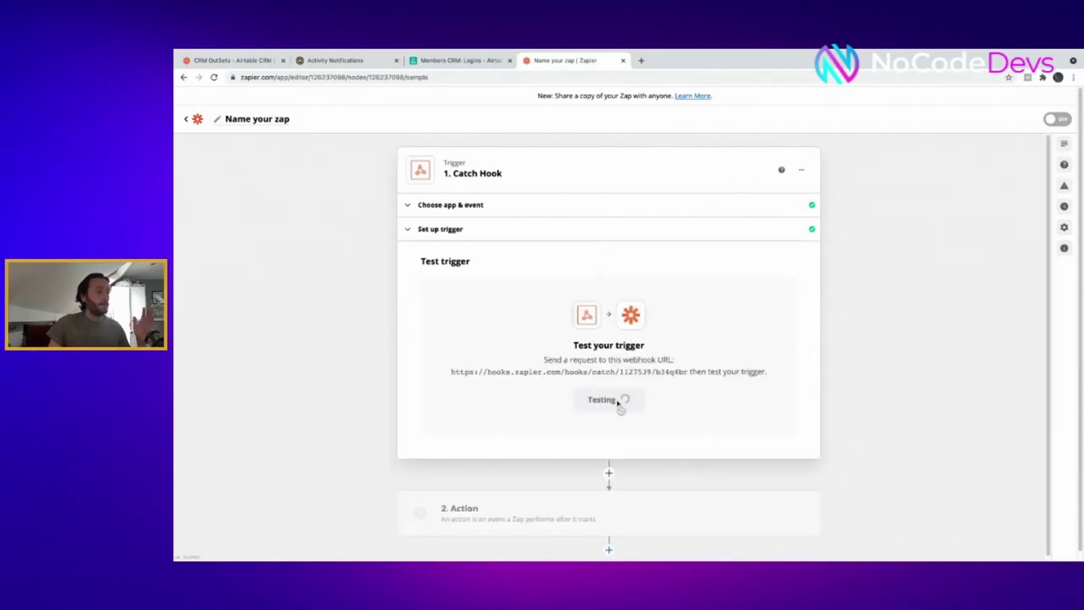
left_click(640, 368)
scroll(701, 413, "up", 3)
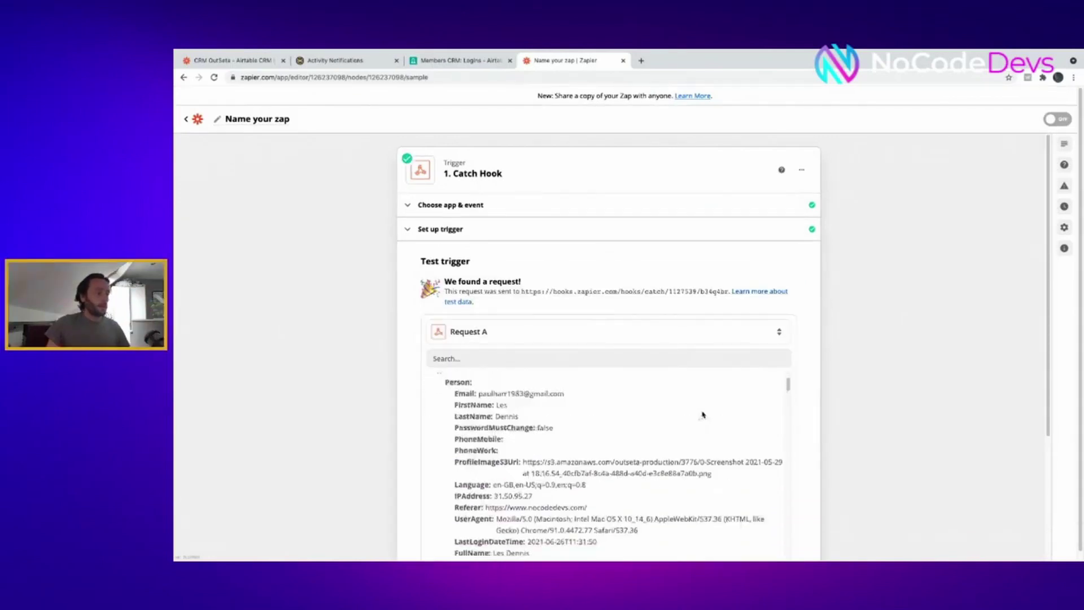
scroll(806, 371, "down", 3)
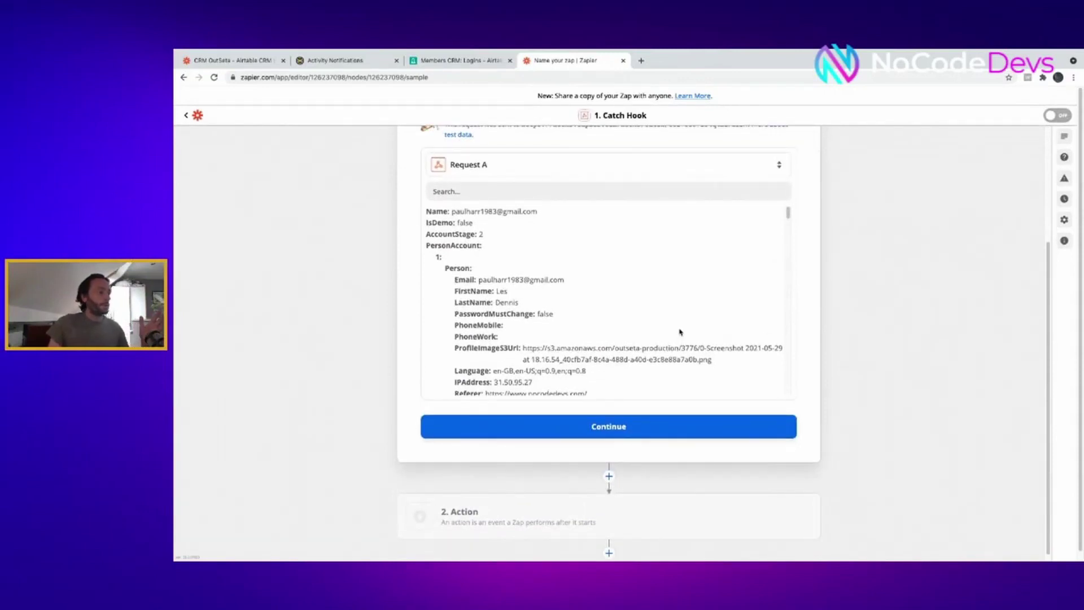
scroll(680, 332, "down", 5)
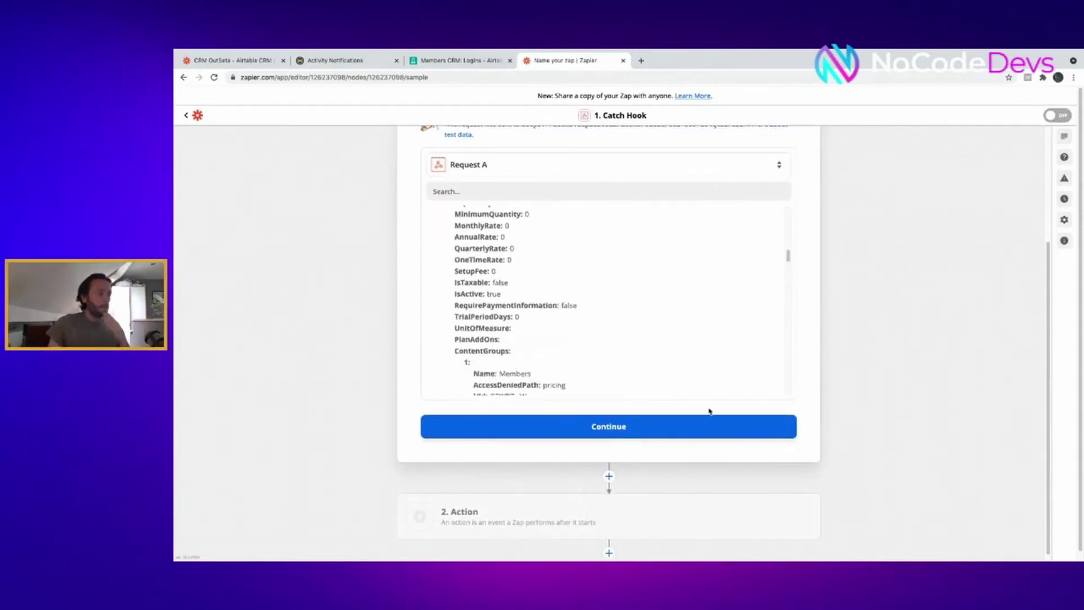
- Make step 2 an Airtable Find Record on the Members CRM base's Members copy table
left_click(705, 425)
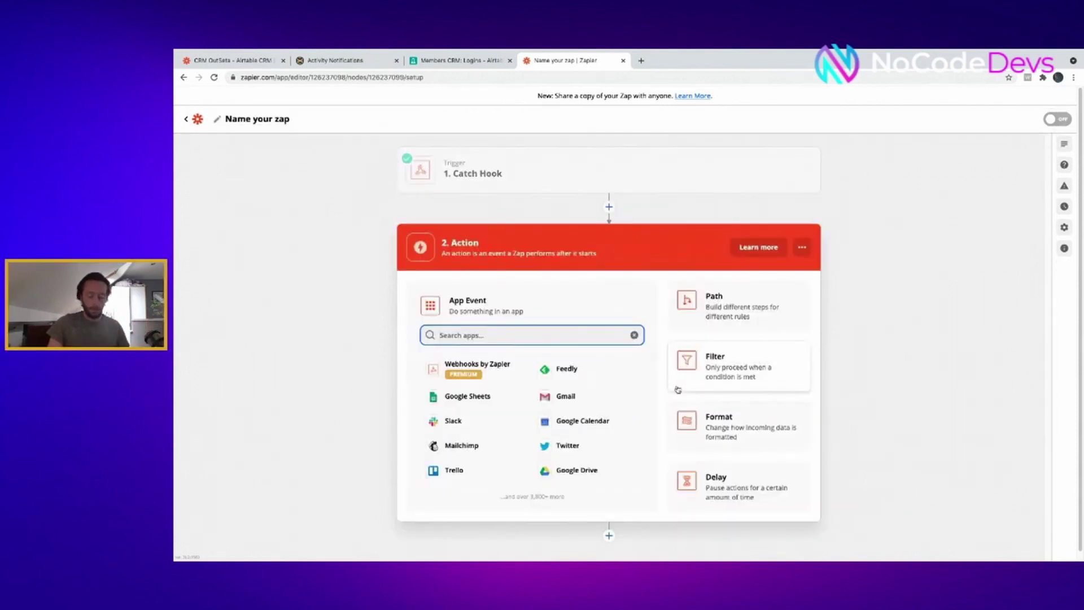
type("airtb")
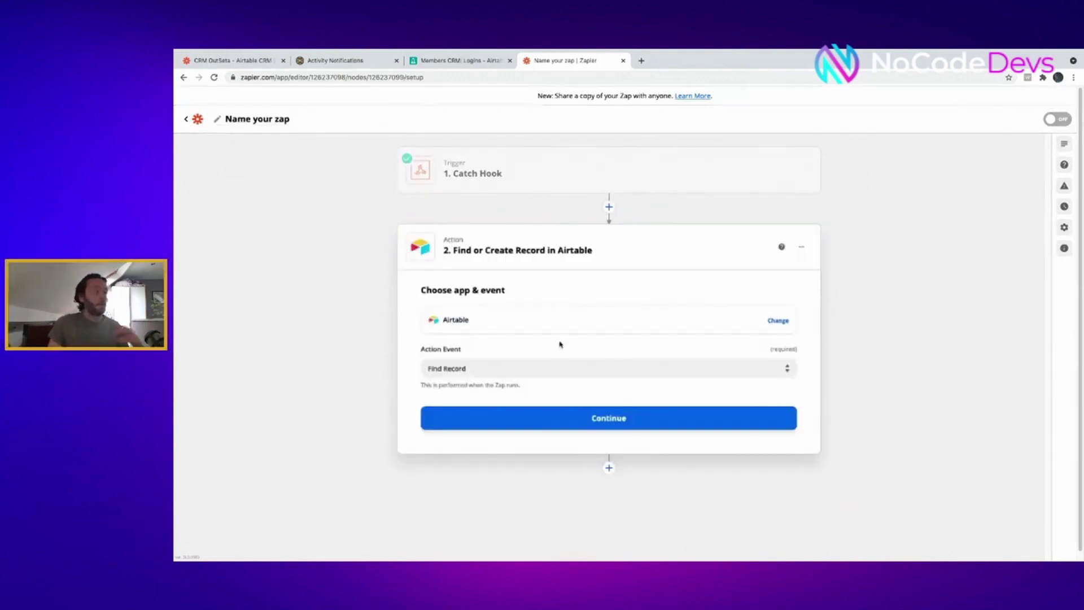
left_click(651, 422)
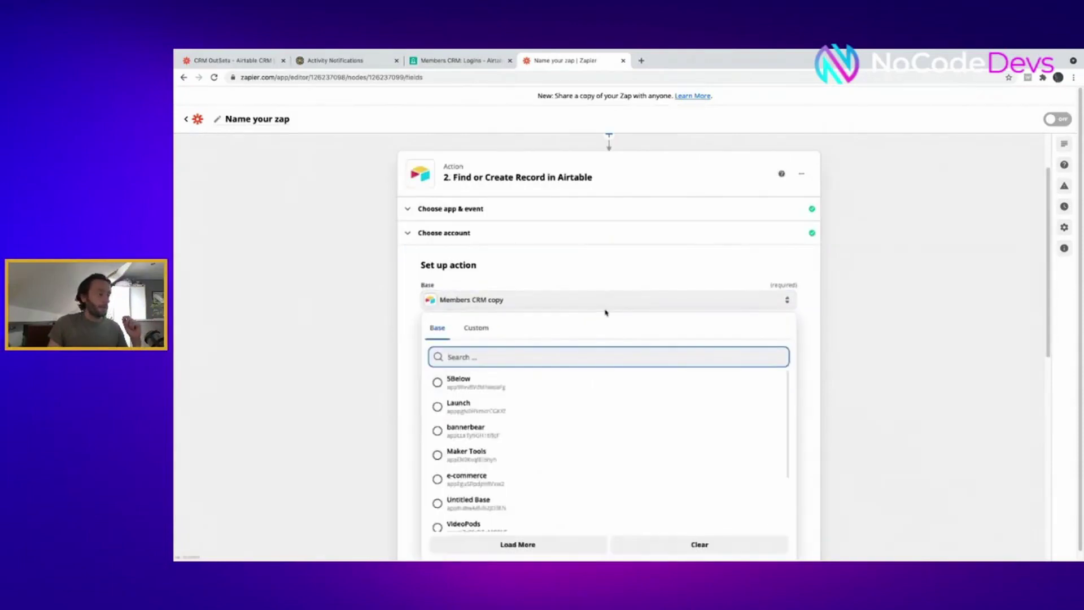
type("mem")
left_click(486, 380)
left_click(516, 347)
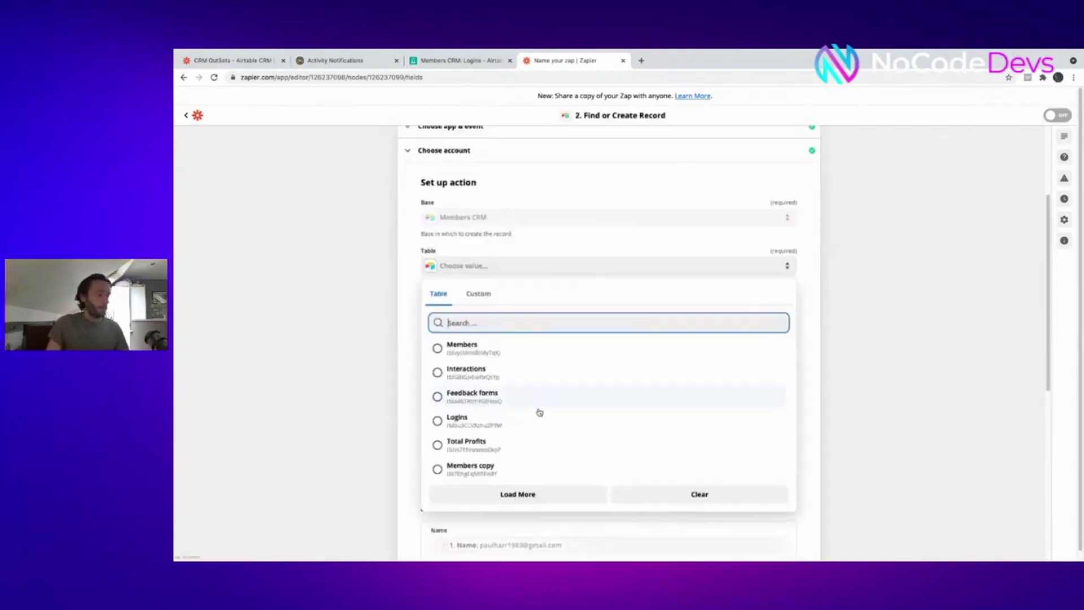
left_click(532, 465)
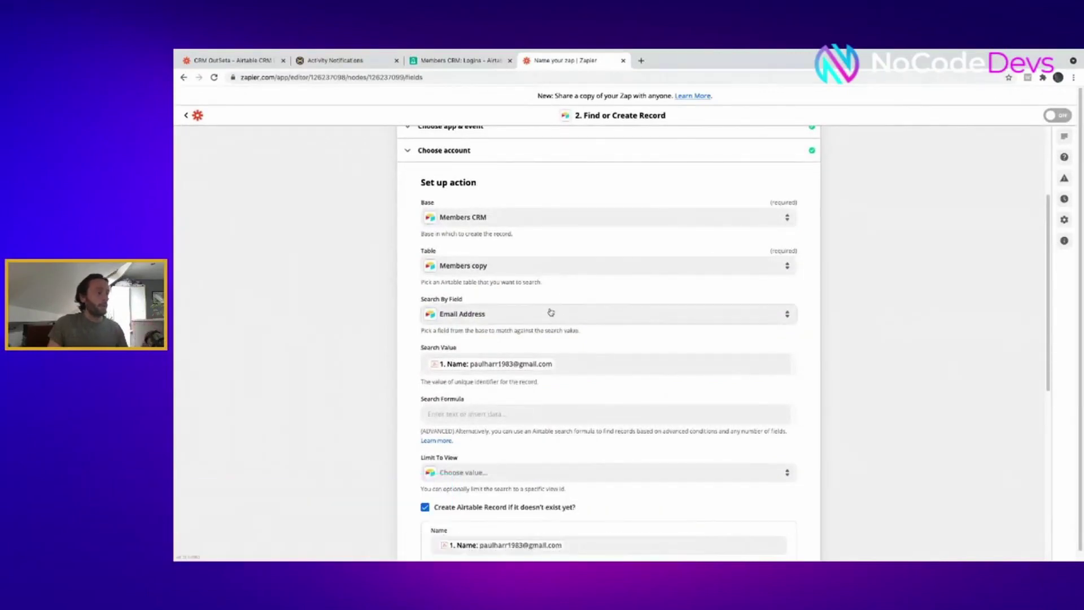
- Enable creating the Airtable record if missing and map Name to the webhook's Name
scroll(581, 348, "down", 3)
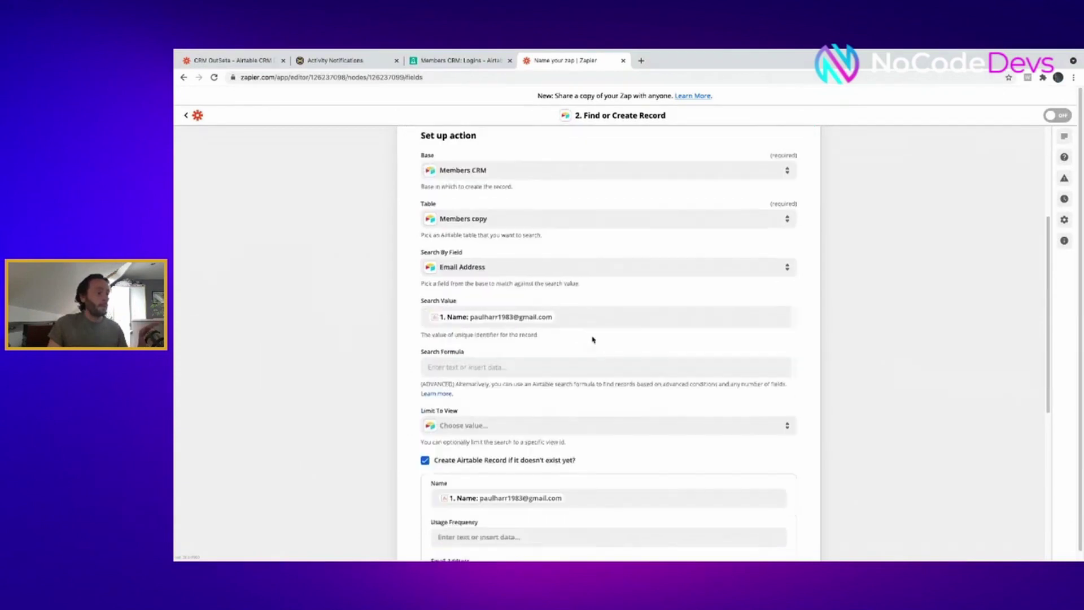
left_click(590, 334)
scroll(587, 381, "down", 1)
scroll(588, 382, "down", 3)
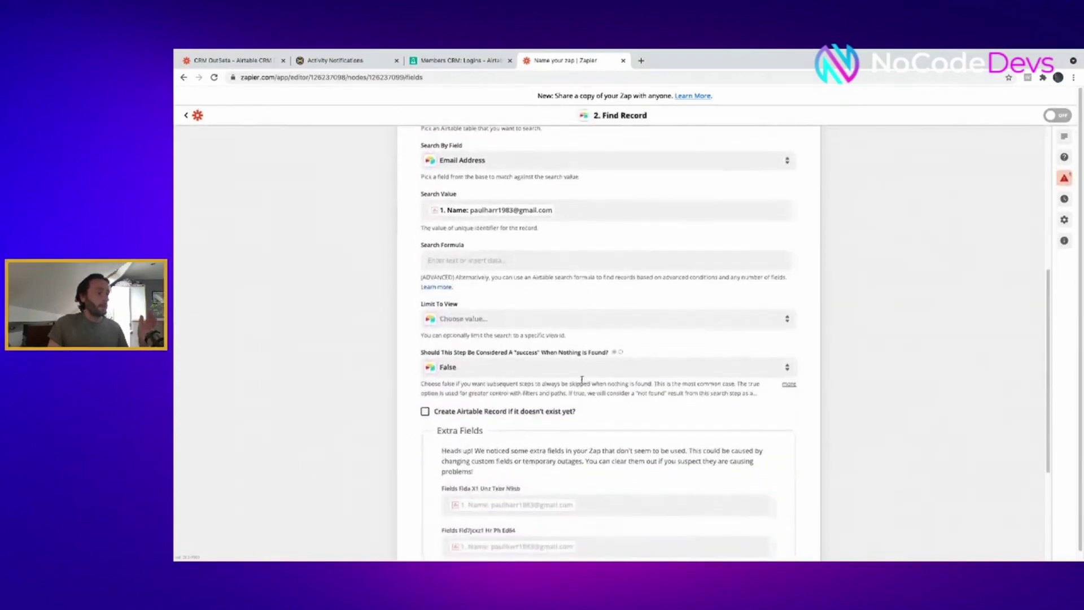
scroll(466, 319, "up", 3)
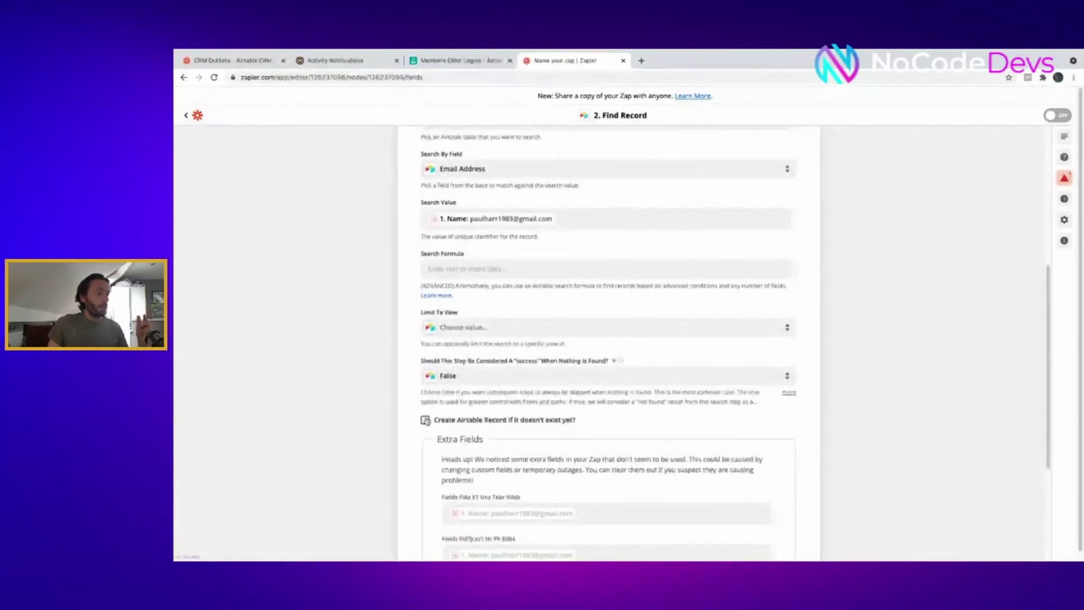
left_click(425, 420)
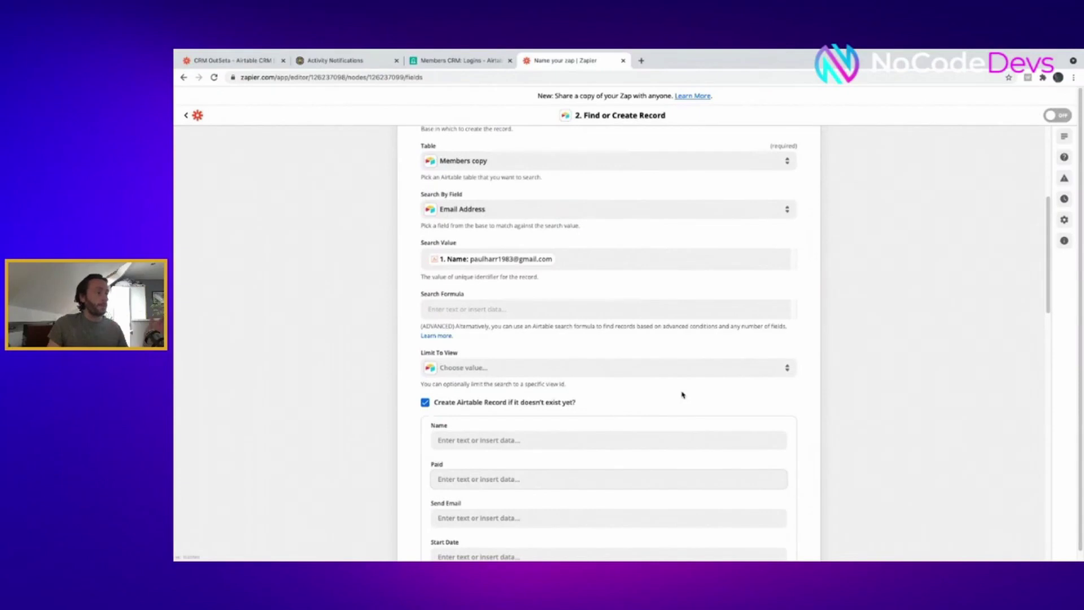
scroll(682, 395, "down", 2)
left_click(608, 355)
left_click(531, 465)
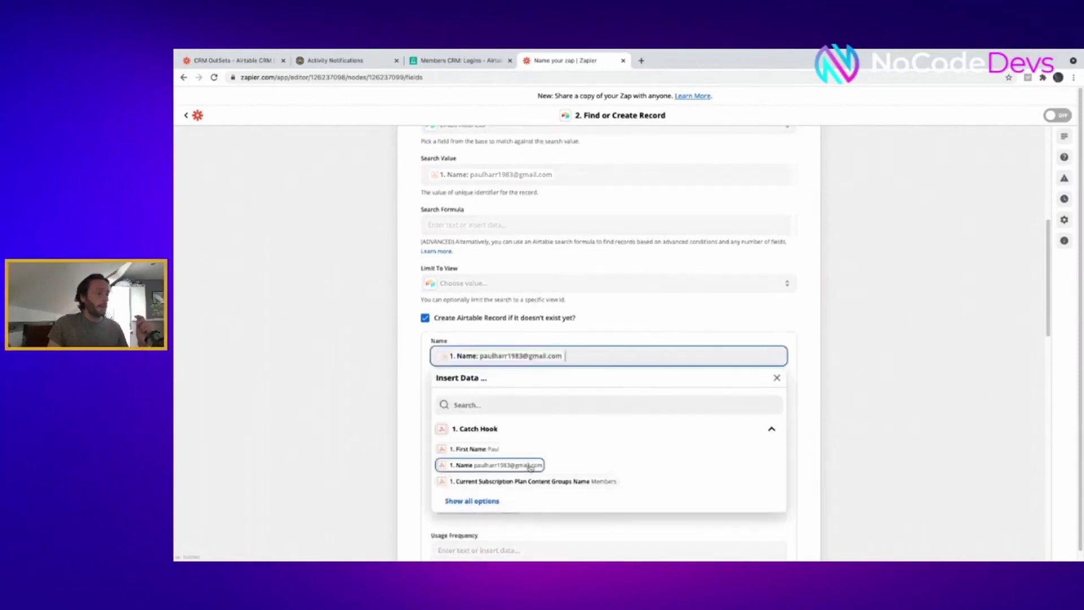
- Map Start Date to the webhook's Person Account Person Created value
left_click(752, 303)
scroll(736, 300, "down", 2)
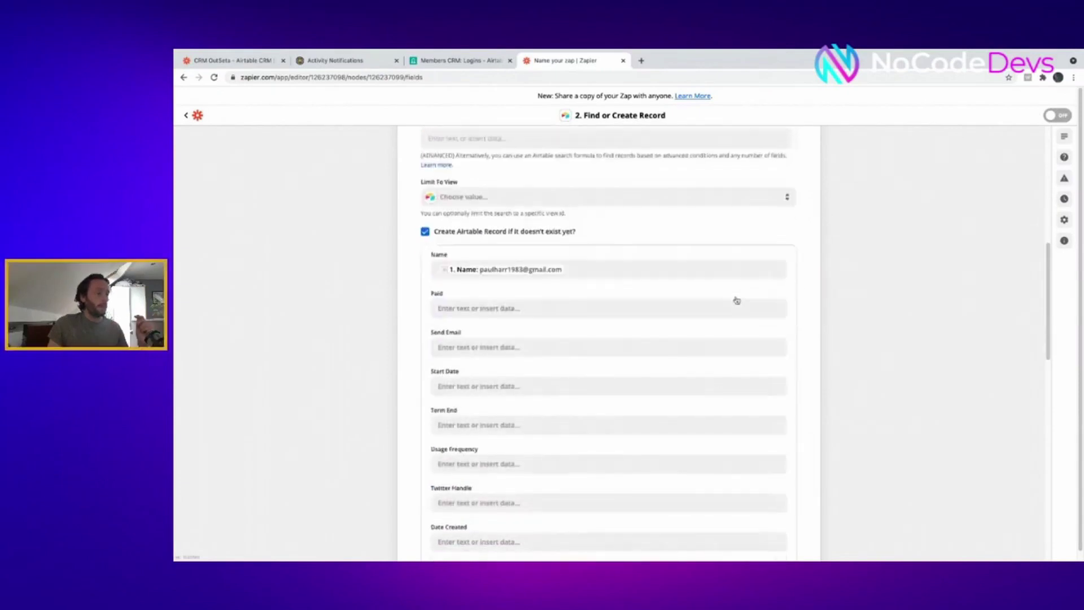
left_click(590, 358)
scroll(553, 383, "down", 2)
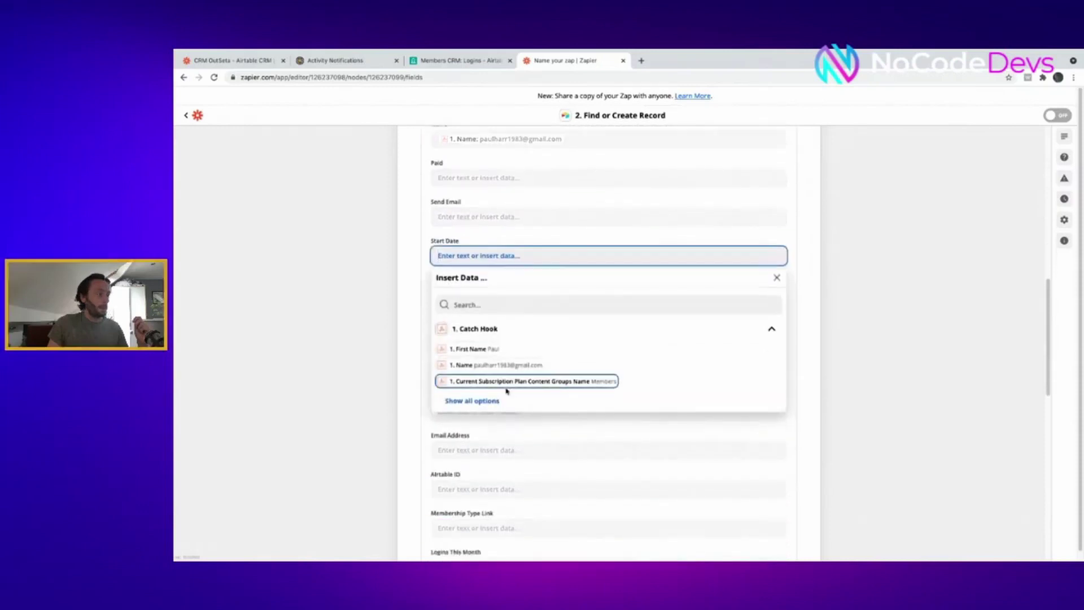
left_click(489, 399)
scroll(587, 404, "down", 3)
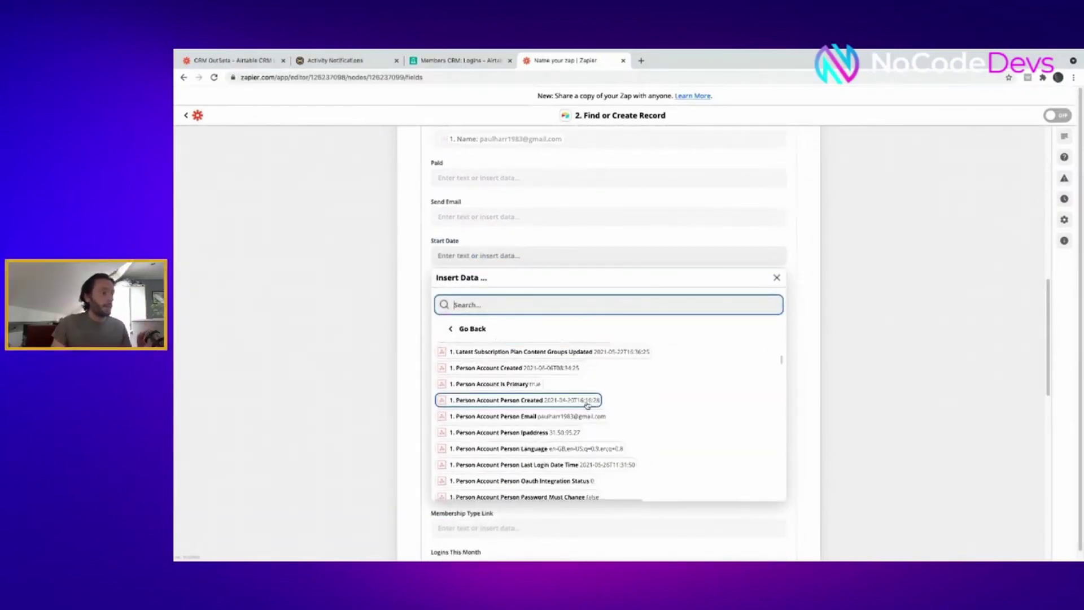
left_click(586, 405)
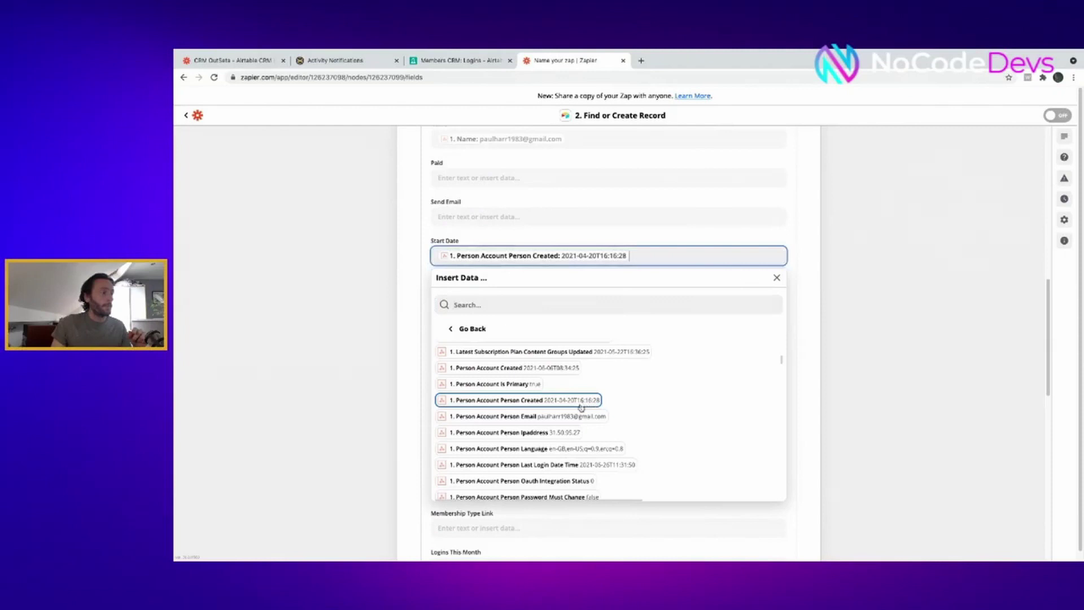
left_click(805, 271)
- Search webhook data for 'end' for Term End, leave it empty, then check Outseta's activity types
left_click(564, 294)
type("end")
scroll(580, 417, "down", 4)
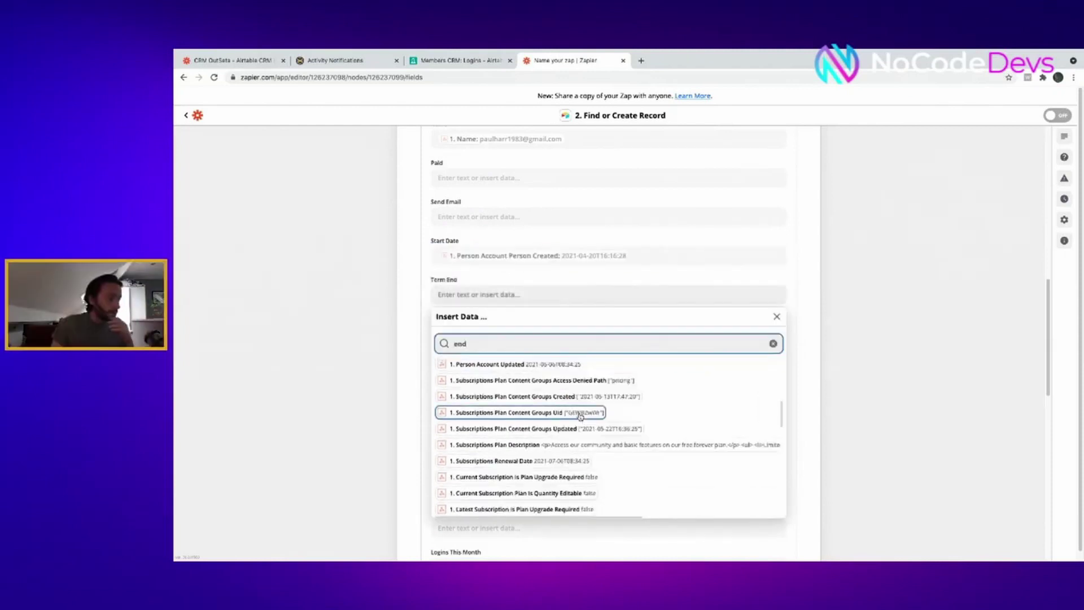
scroll(580, 416, "down", 1)
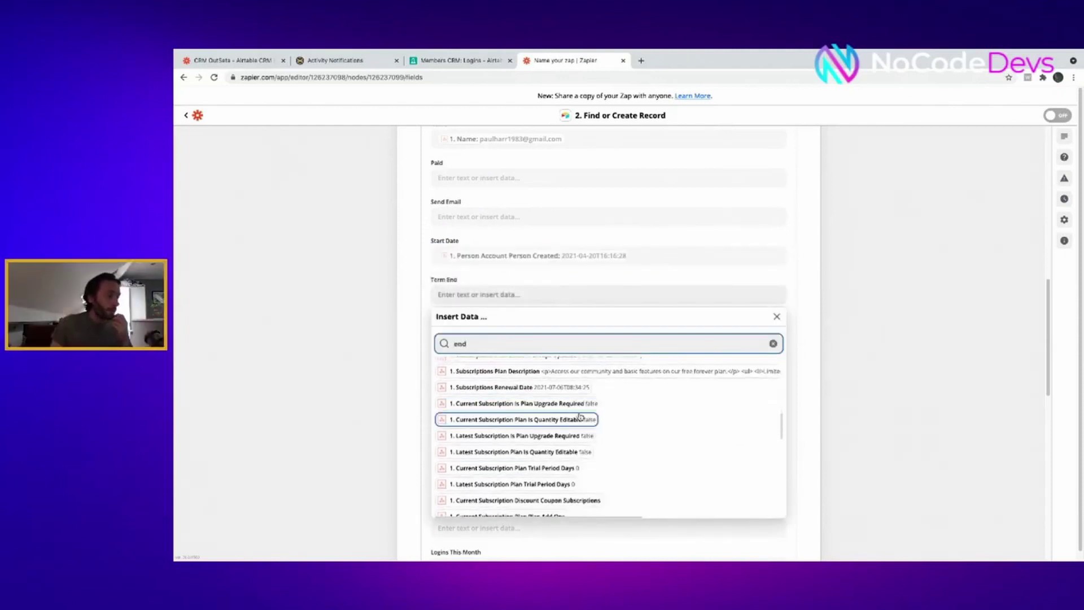
scroll(581, 418, "down", 3)
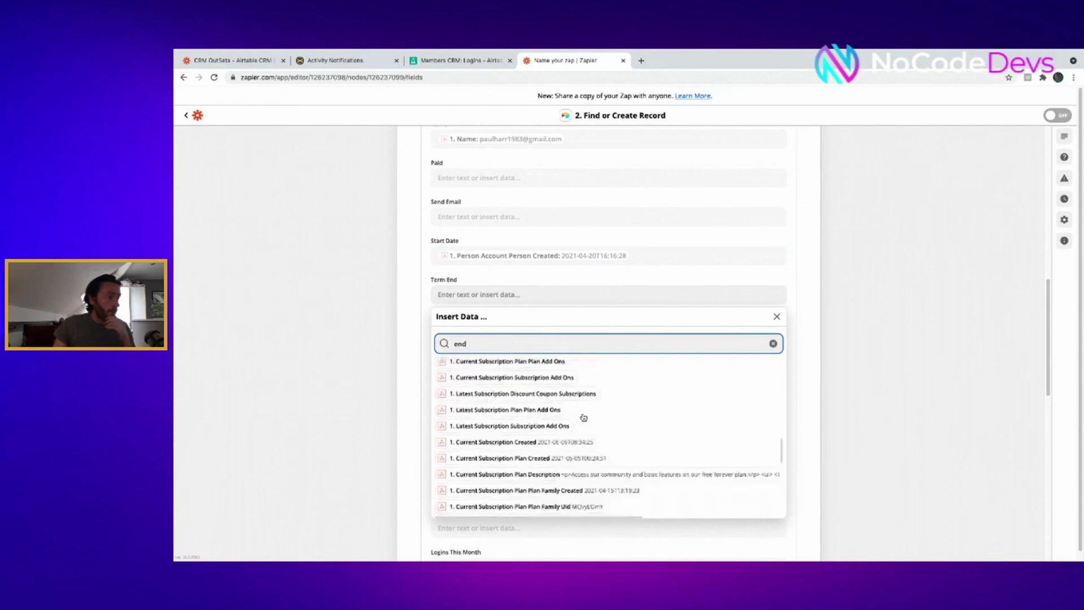
left_click(662, 280)
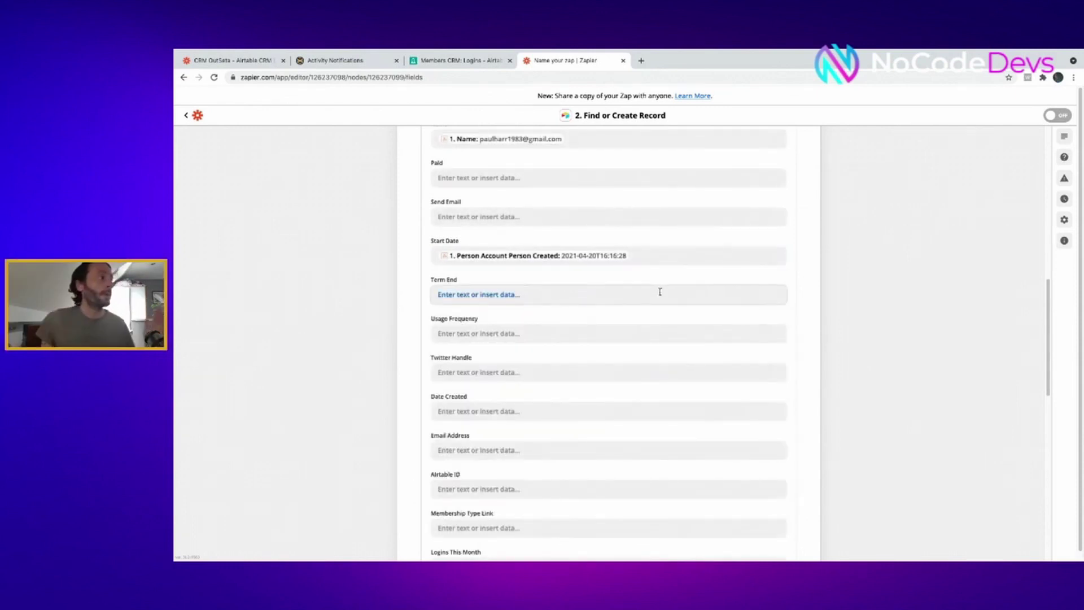
left_click(337, 61)
left_click(552, 163)
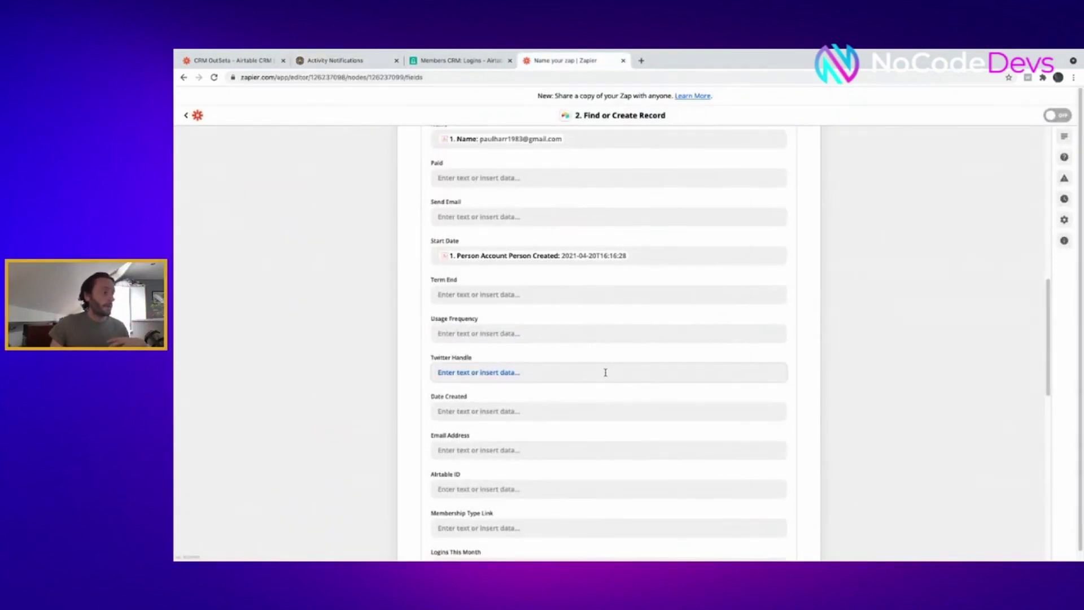
- Map Email Address to the webhook's email value
scroll(605, 372, "down", 3)
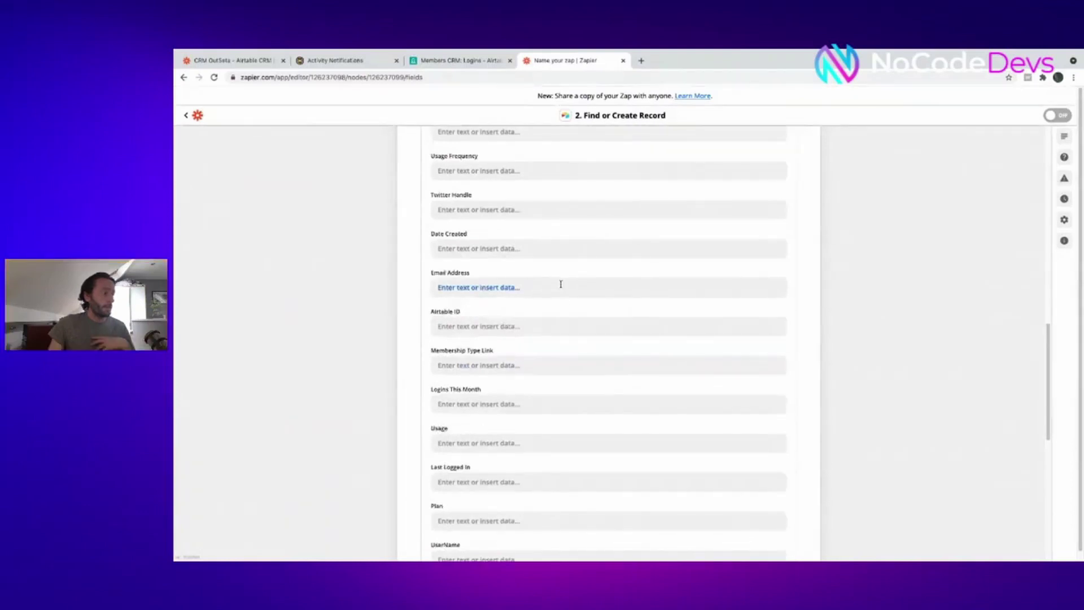
left_click(560, 286)
left_click(496, 396)
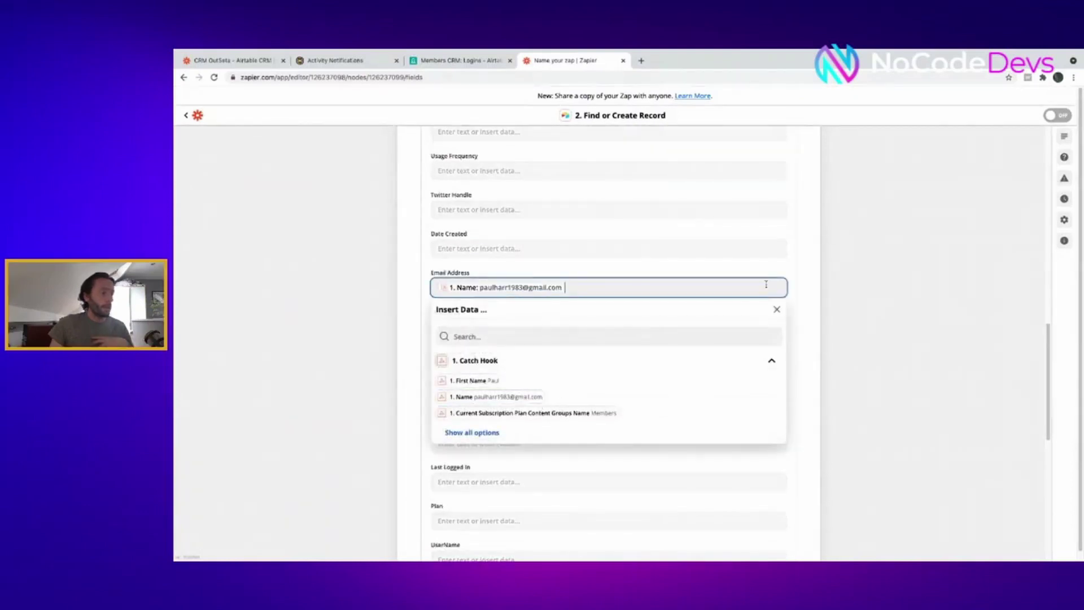
left_click(804, 277)
scroll(602, 329, "down", 2)
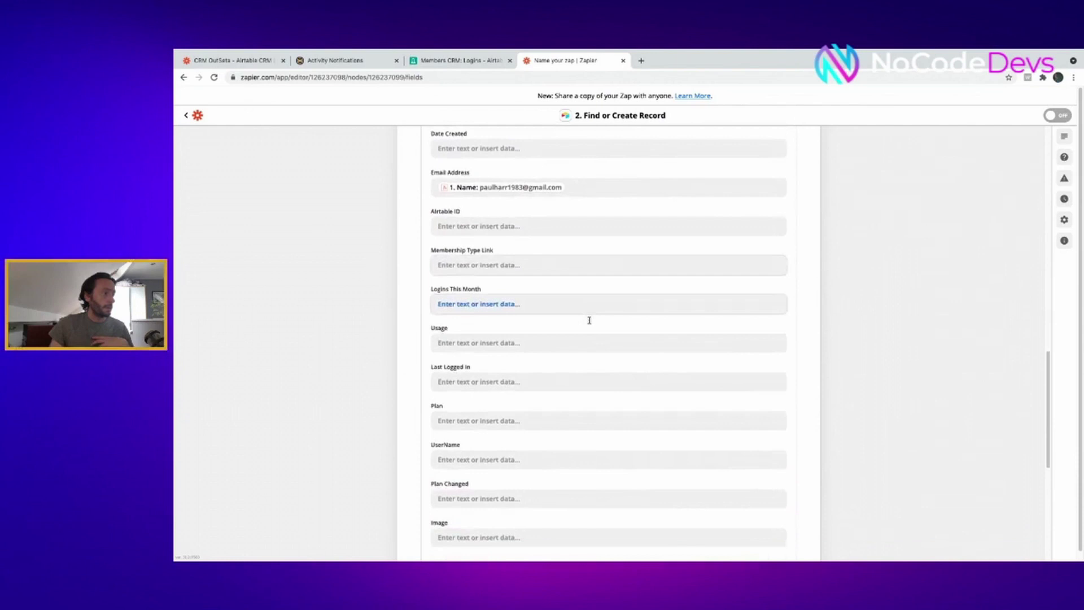
scroll(588, 320, "down", 2)
- Map Plan to Subscriptions Plan Name, UserName to Person Username, Plan Changed to Person Updated
left_click(587, 337)
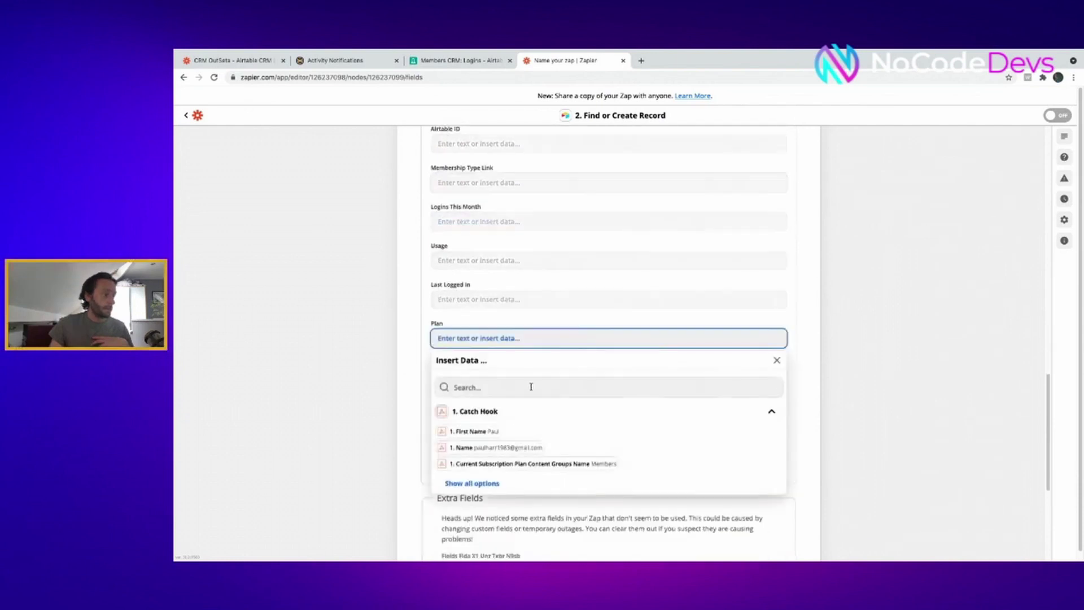
left_click(494, 483)
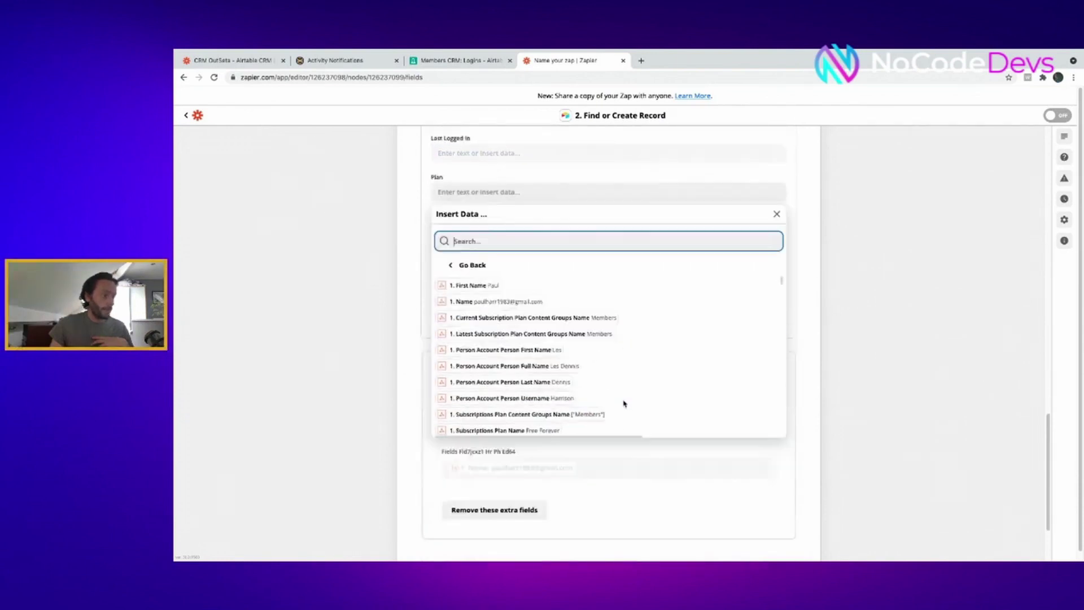
scroll(556, 357, "down", 2)
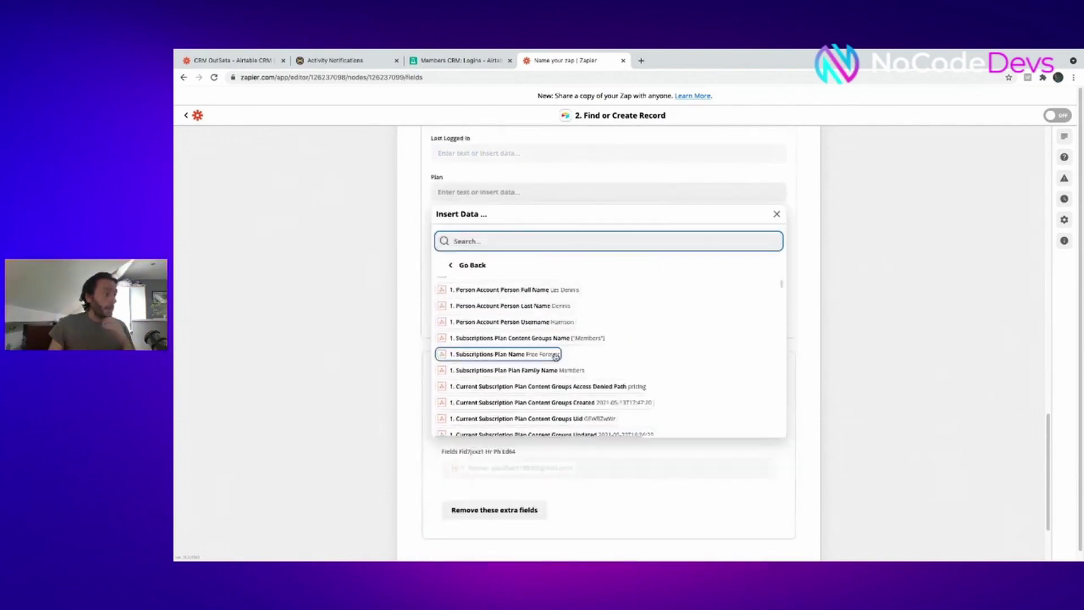
left_click(553, 354)
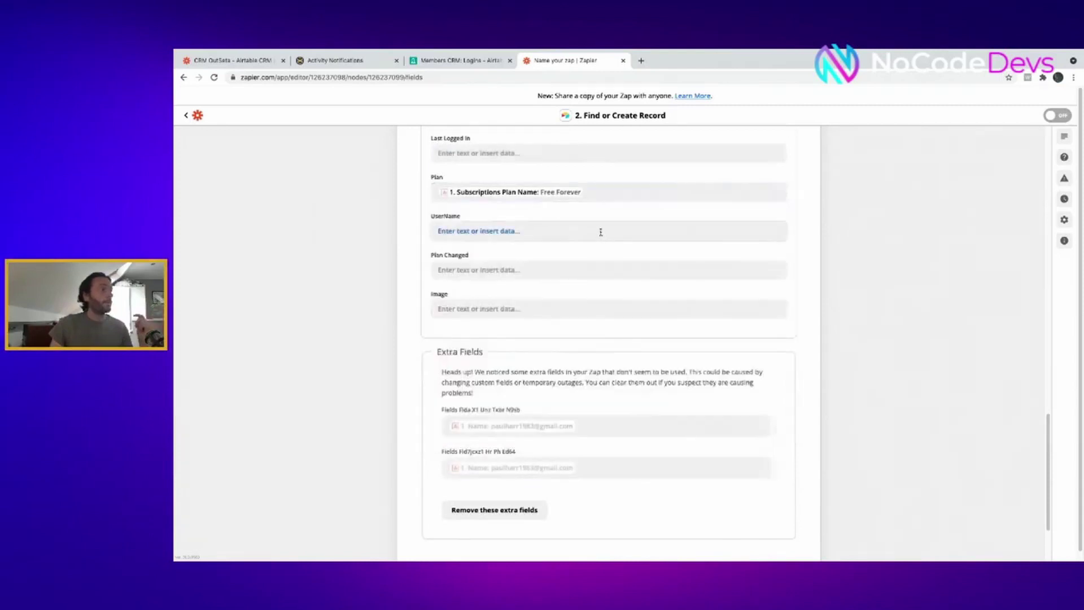
left_click(600, 229)
type("user")
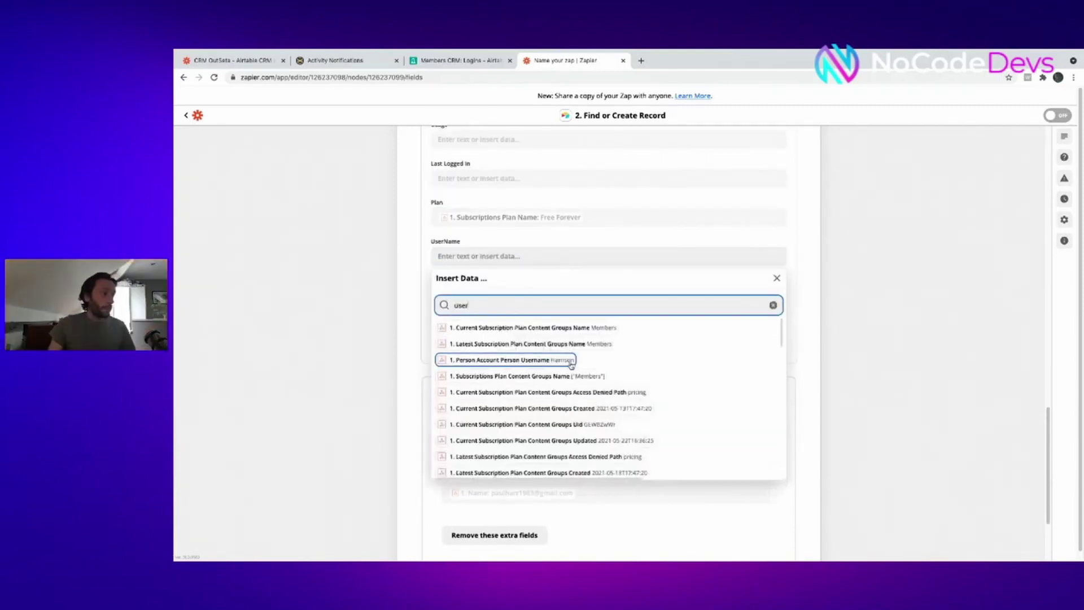
left_click(542, 359)
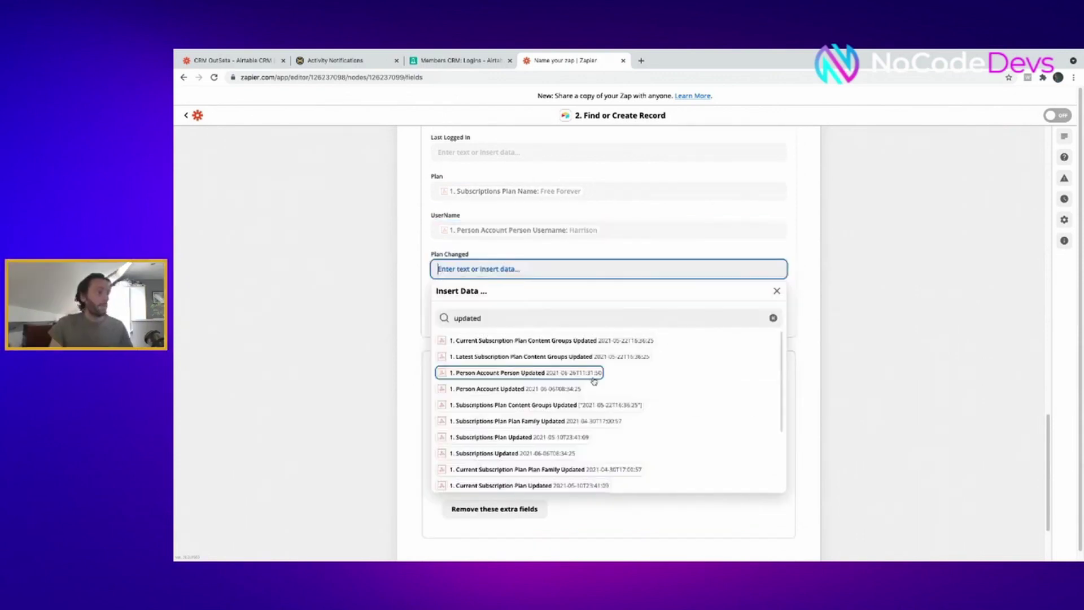
left_click(589, 373)
- Fill Image with the Primary Contact Profile Image S3 URL and proceed to Test action
left_click(806, 268)
left_click(586, 307)
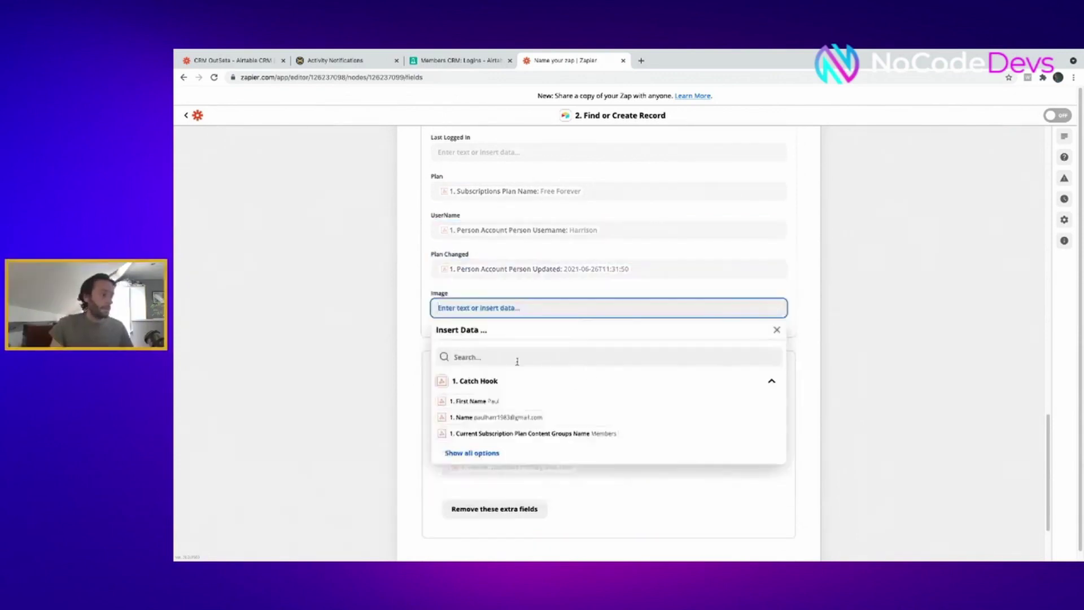
left_click(496, 353)
type("image")
left_click(504, 460)
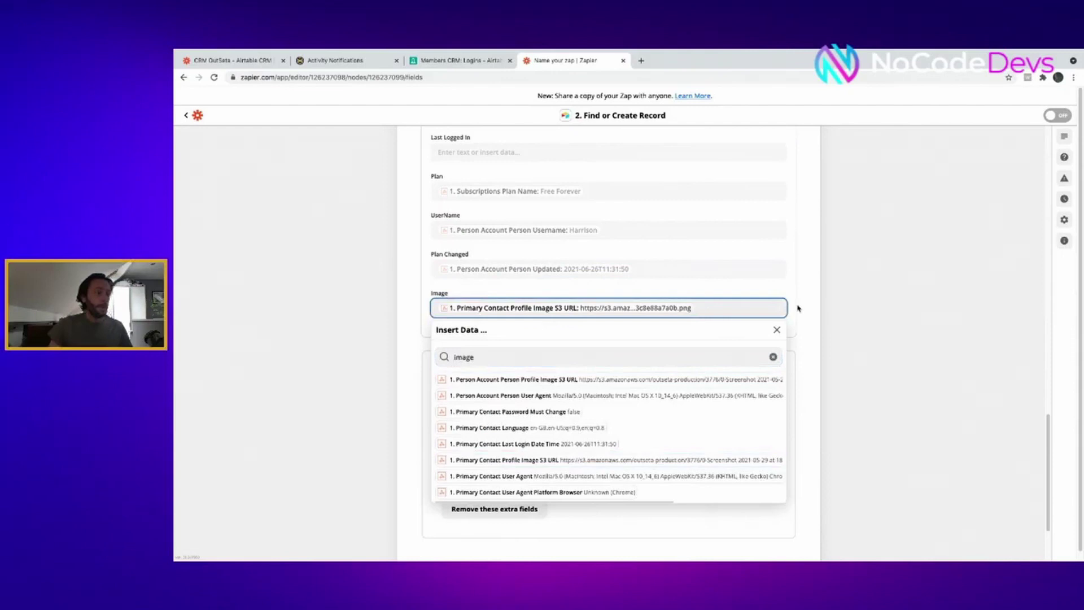
left_click(798, 307)
scroll(798, 307, "down", 3)
left_click(607, 515)
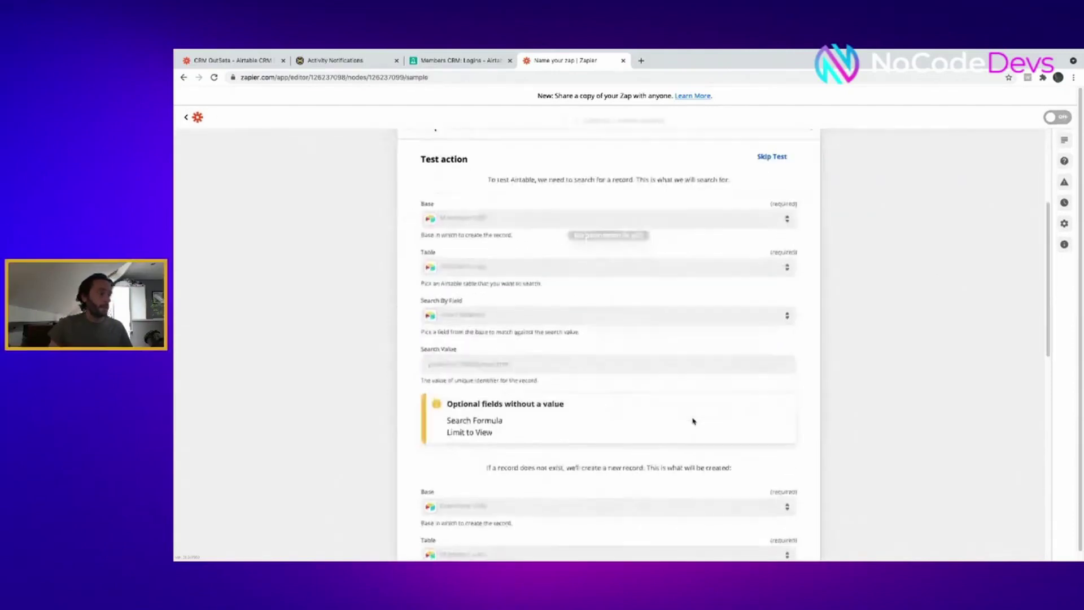
- Set the third step to Airtable Update Record using the connected Airtable account
scroll(693, 421, "down", 15)
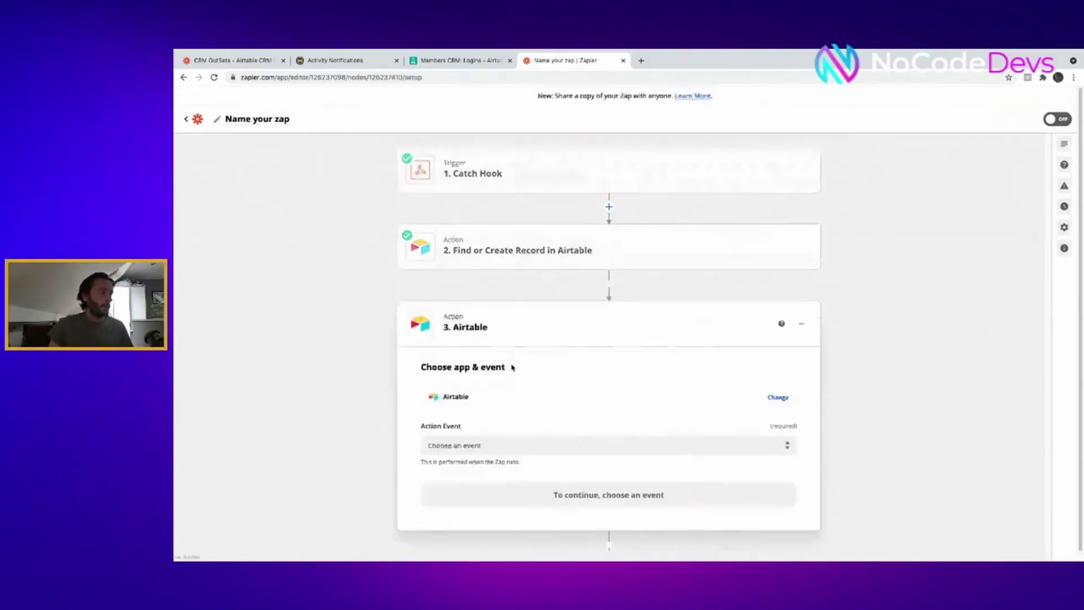
left_click(559, 443)
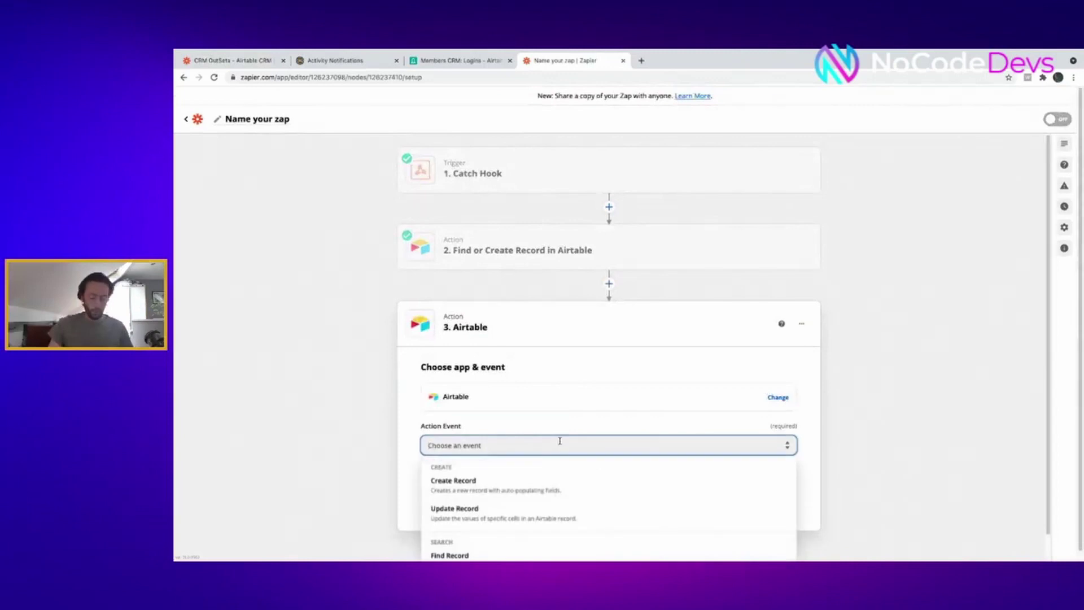
left_click(559, 511)
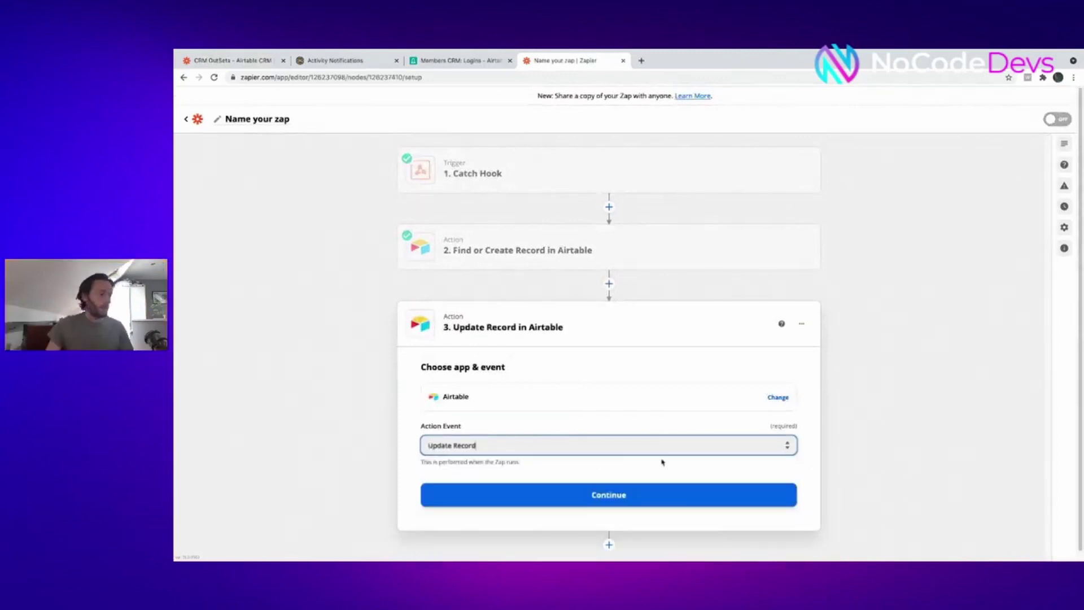
left_click(627, 484)
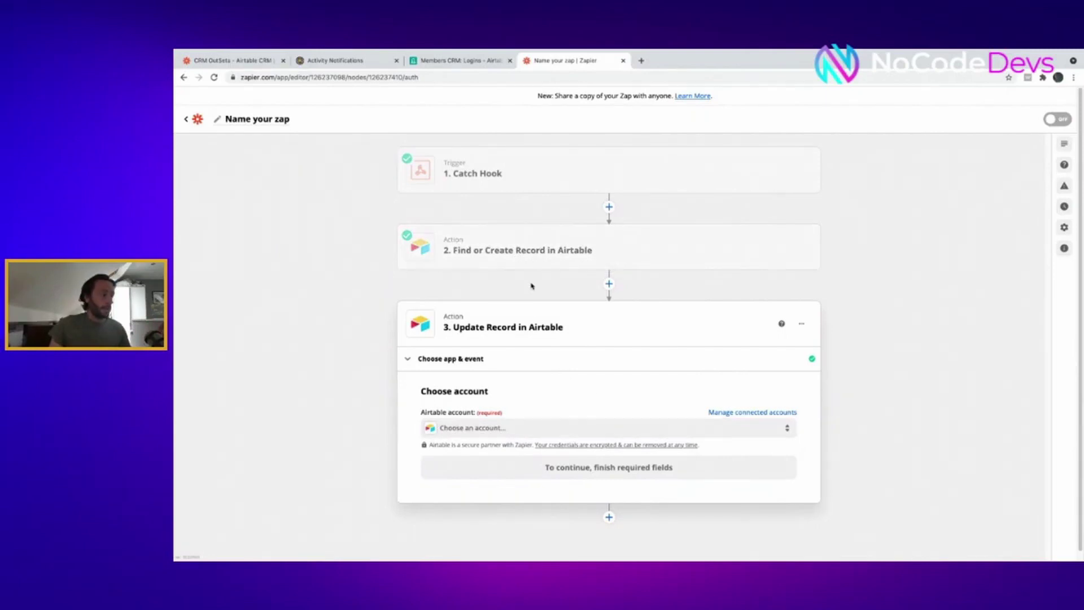
left_click(604, 428)
left_click(638, 463)
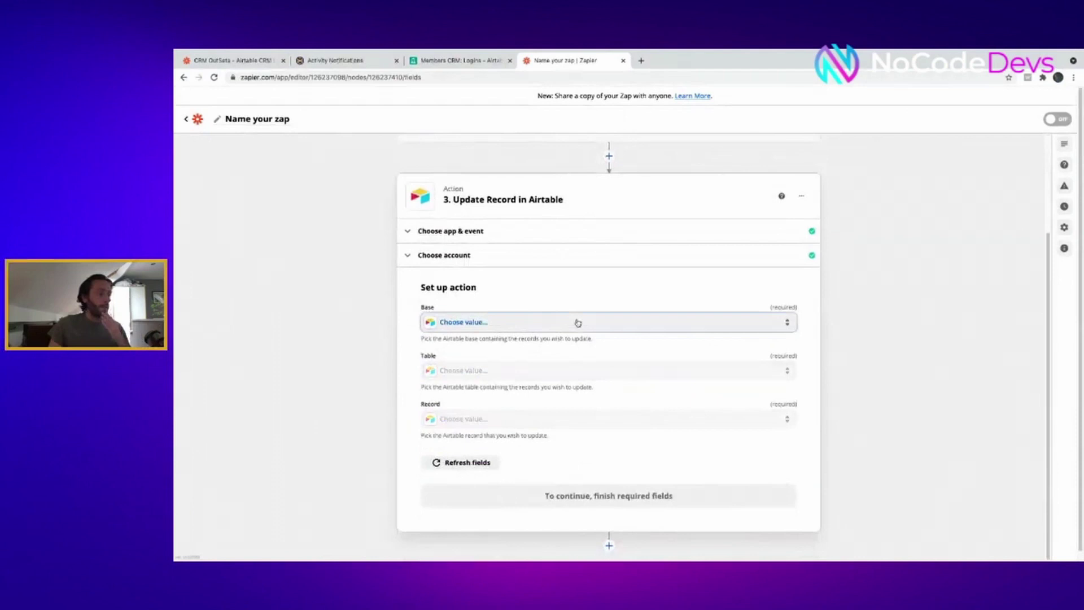
- Choose the Members CRM base and map the webhook's Name into the Name field
left_click(577, 322)
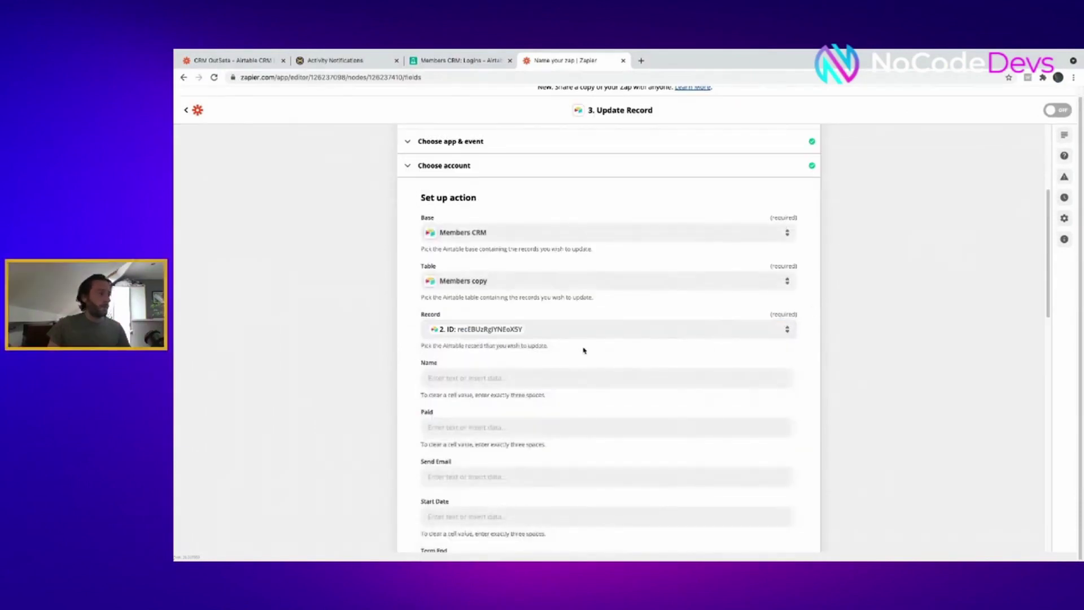
scroll(584, 350, "down", 2)
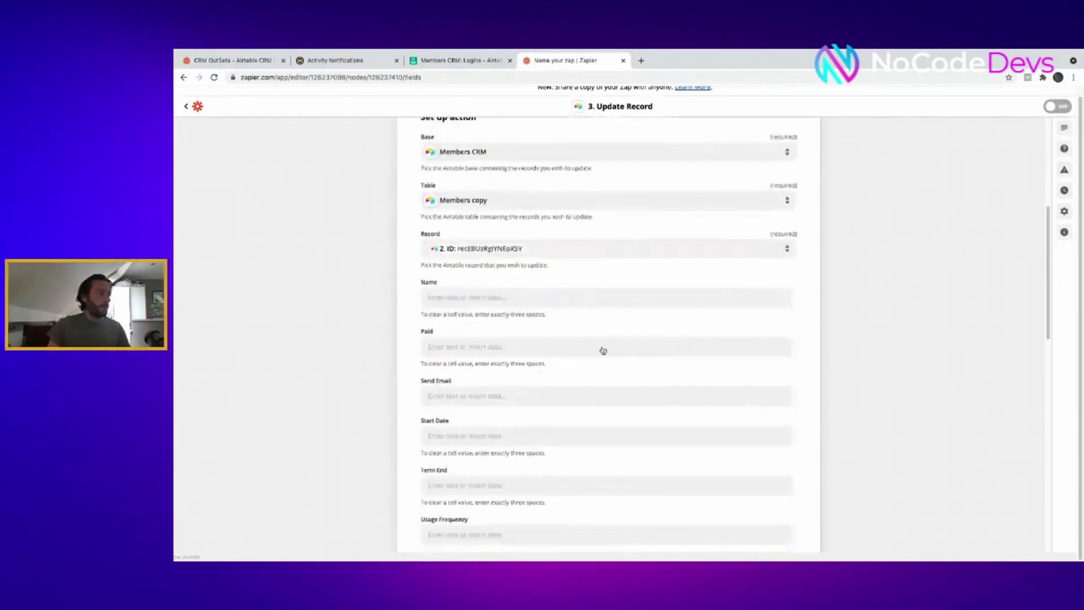
left_click(565, 297)
left_click(501, 394)
left_click(489, 373)
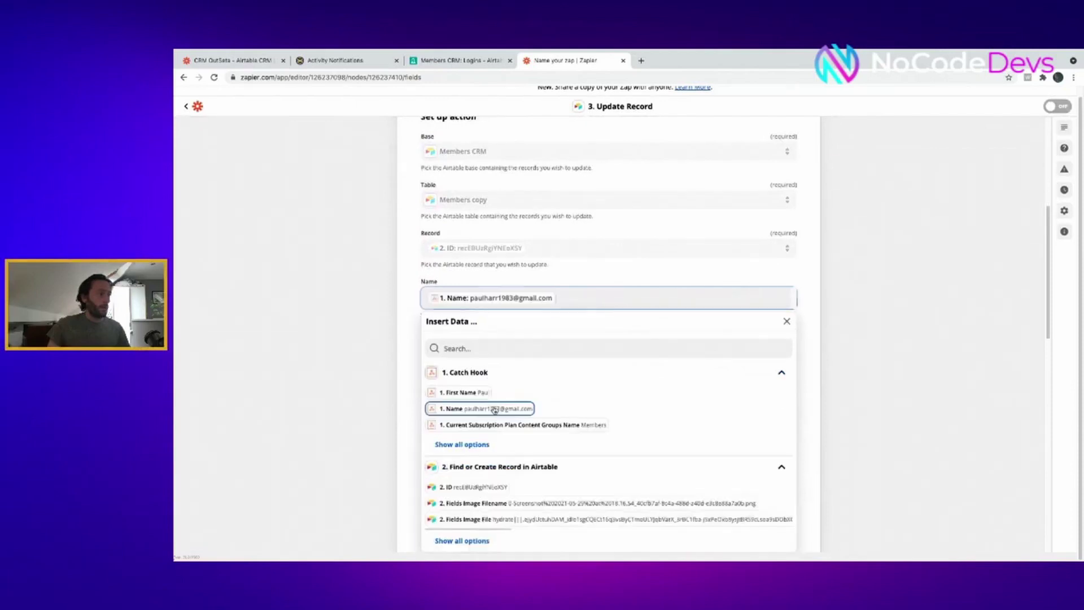
left_click(491, 409)
left_click(807, 282)
scroll(576, 333, "down", 4)
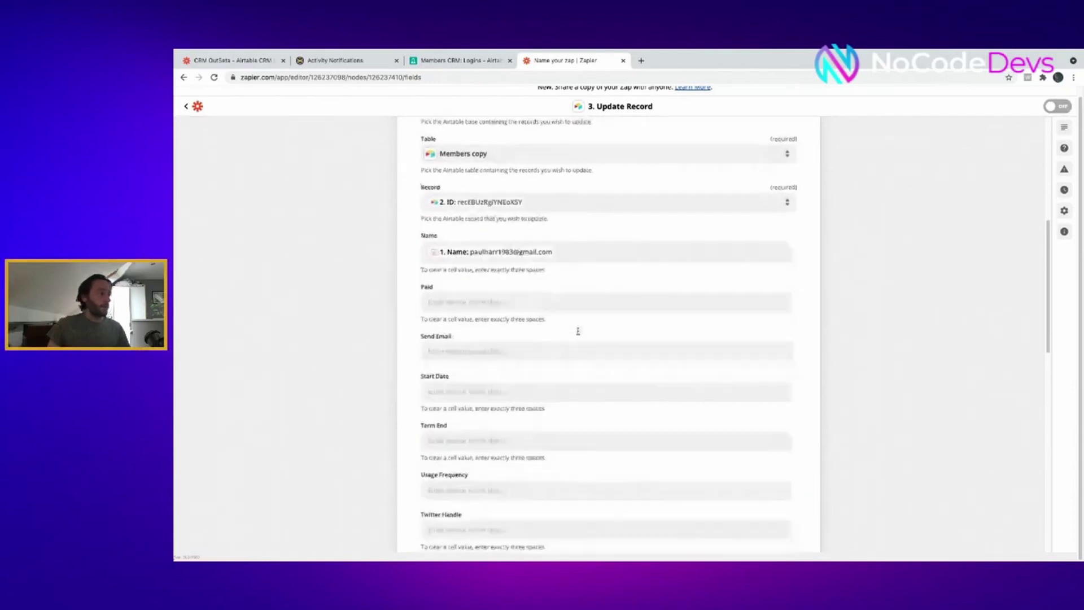
left_click(615, 253)
left_click(649, 243)
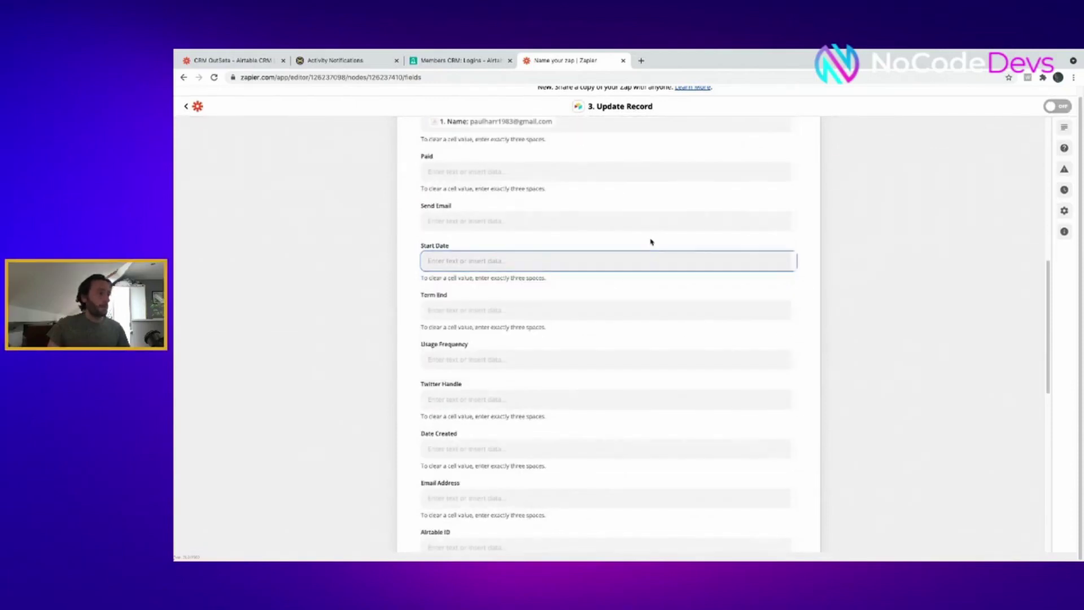
- Map the webhook's Last Login Date Time into Last Logged In
scroll(614, 266, "down", 1)
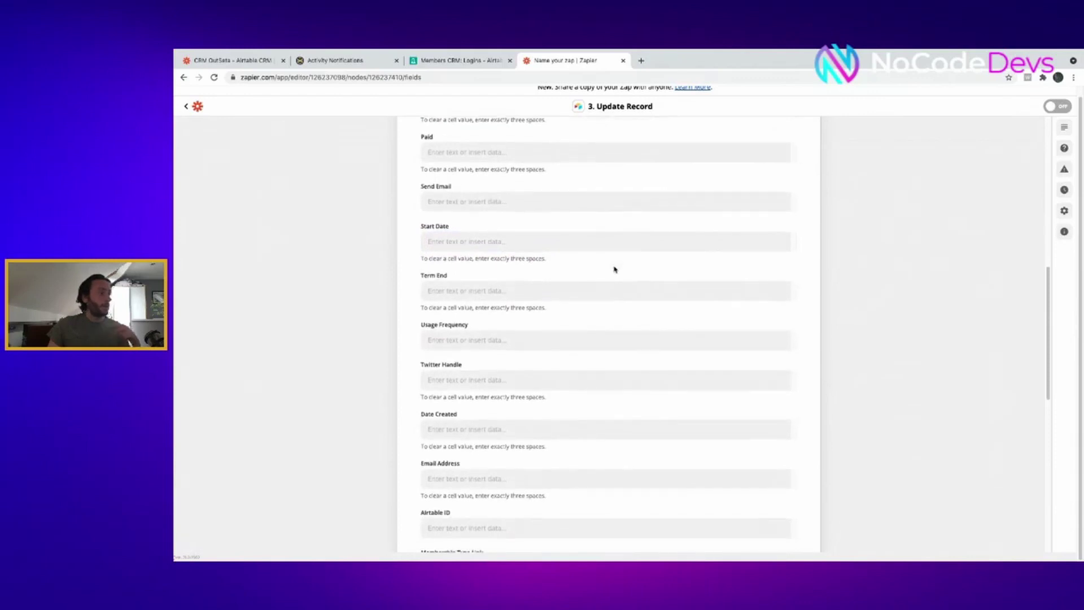
scroll(615, 270, "down", 1)
scroll(614, 269, "down", 4)
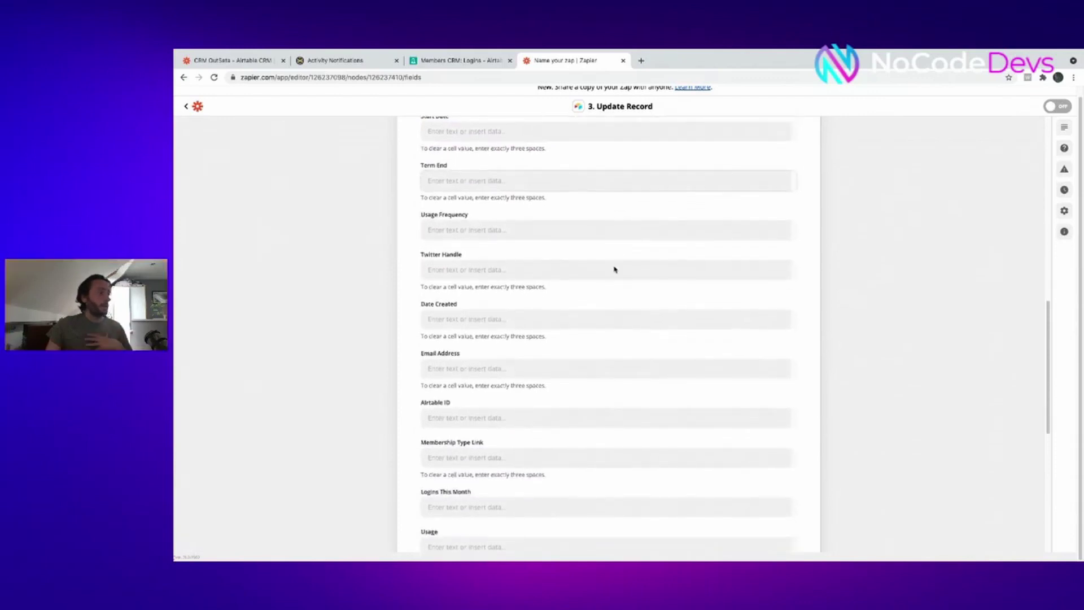
scroll(587, 262, "down", 2)
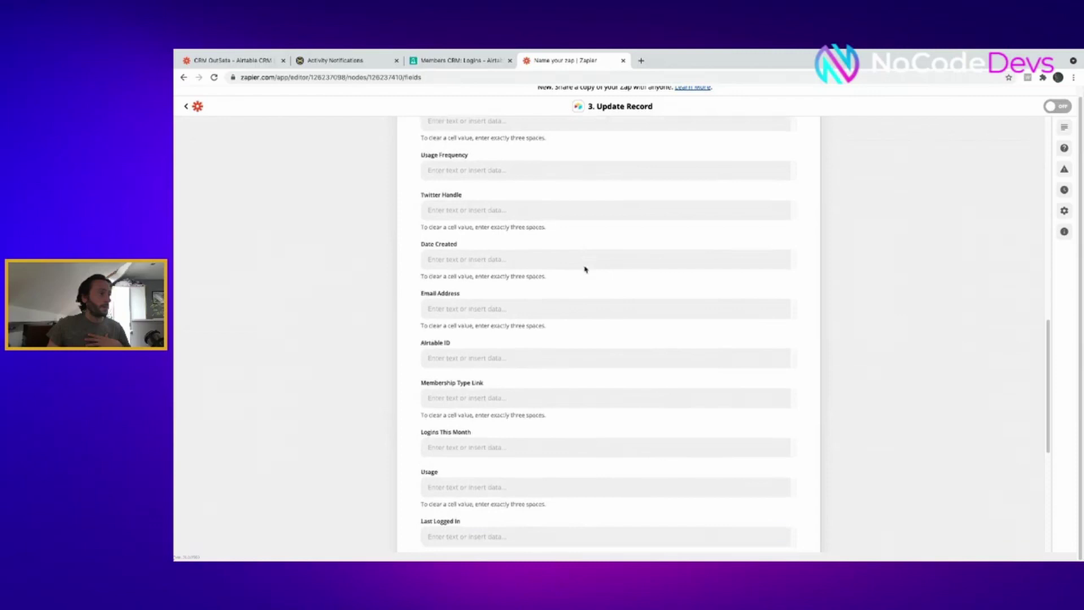
scroll(584, 269, "down", 6)
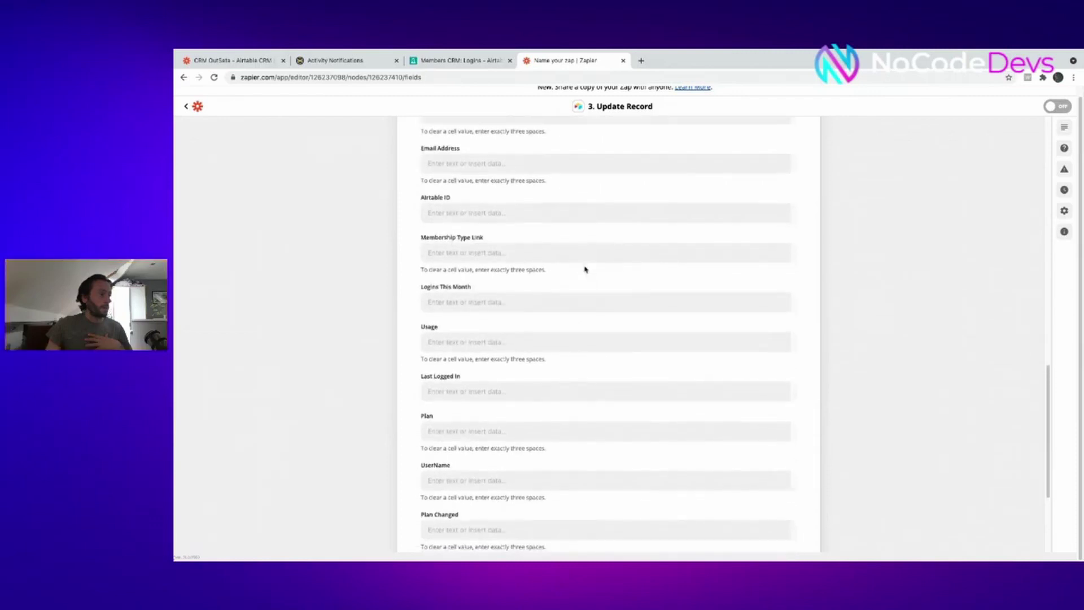
scroll(585, 269, "down", 6)
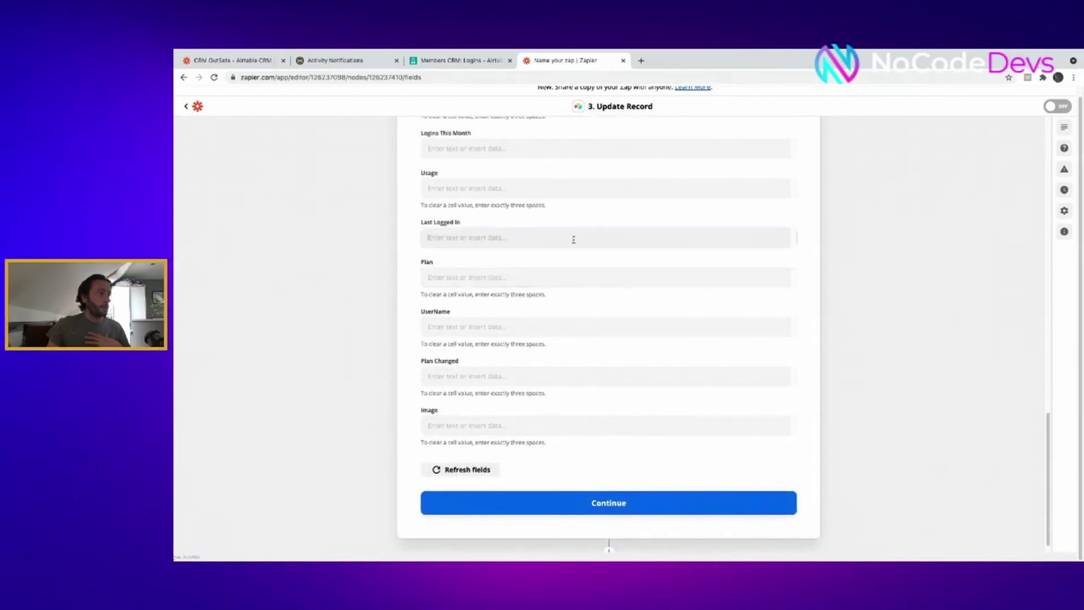
left_click(574, 239)
left_click(554, 333)
left_click(587, 352)
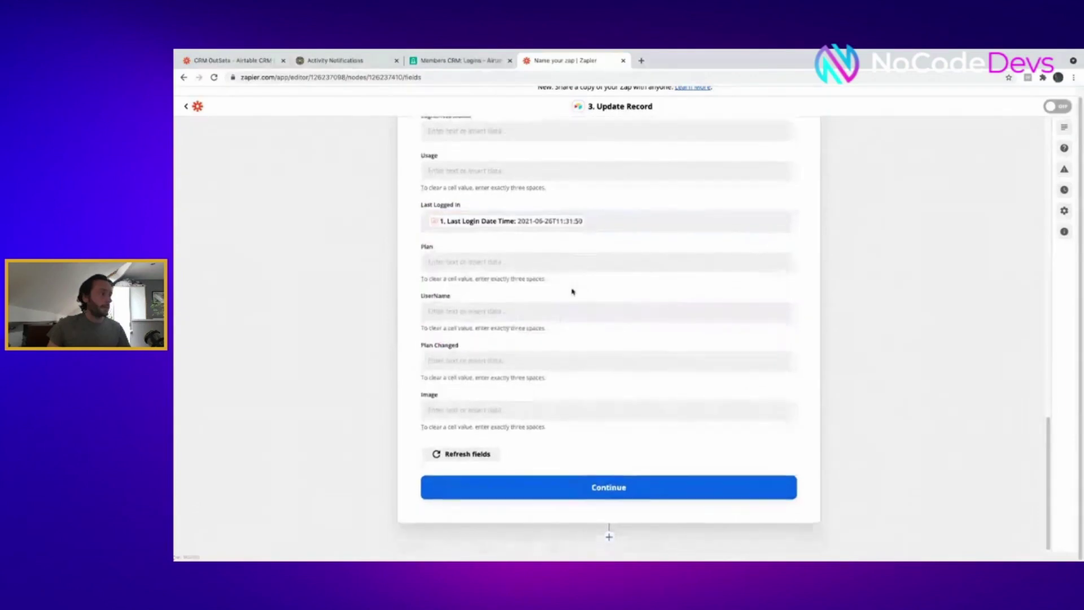
- Map Subscriptions Plan Name into Plan and Person Username into UserName, then search 'image' for Image
left_click(535, 262)
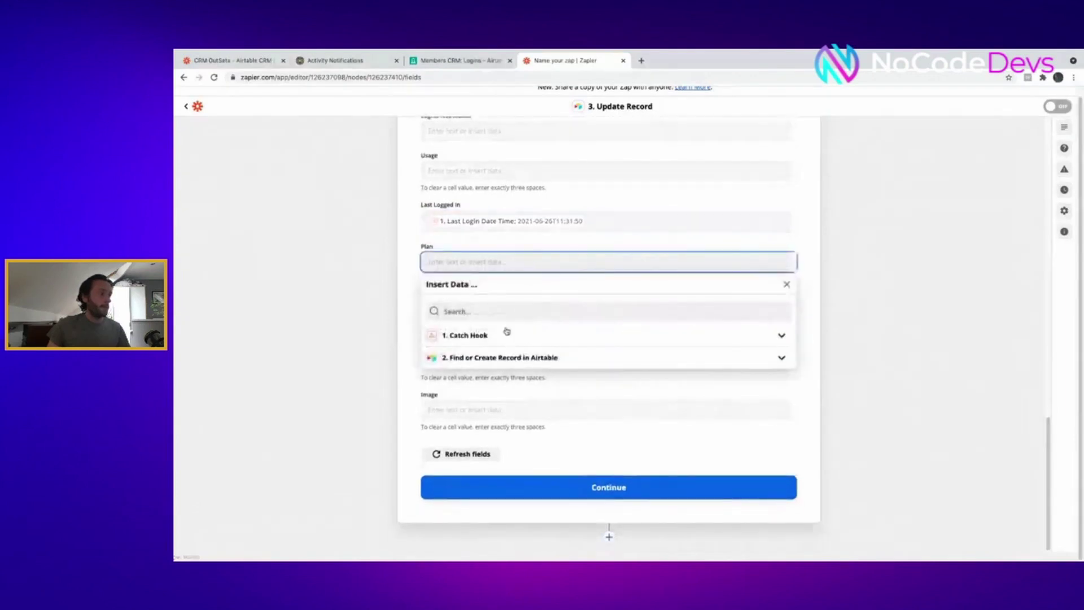
left_click(506, 312)
type("plan name")
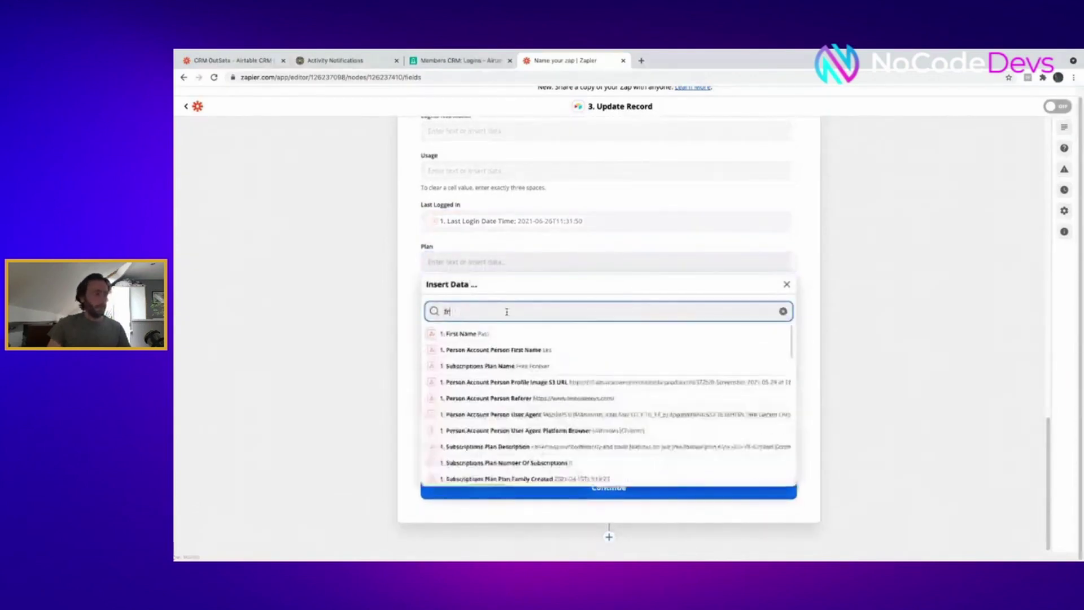
left_click(520, 382)
key("Tab")
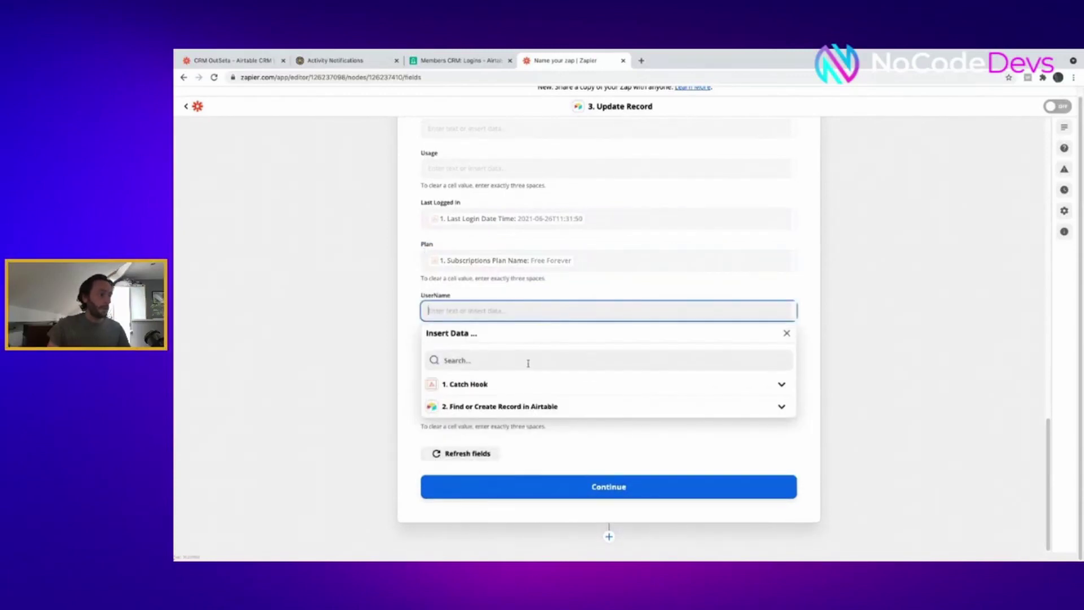
left_click(528, 363)
type("username")
left_click(597, 406)
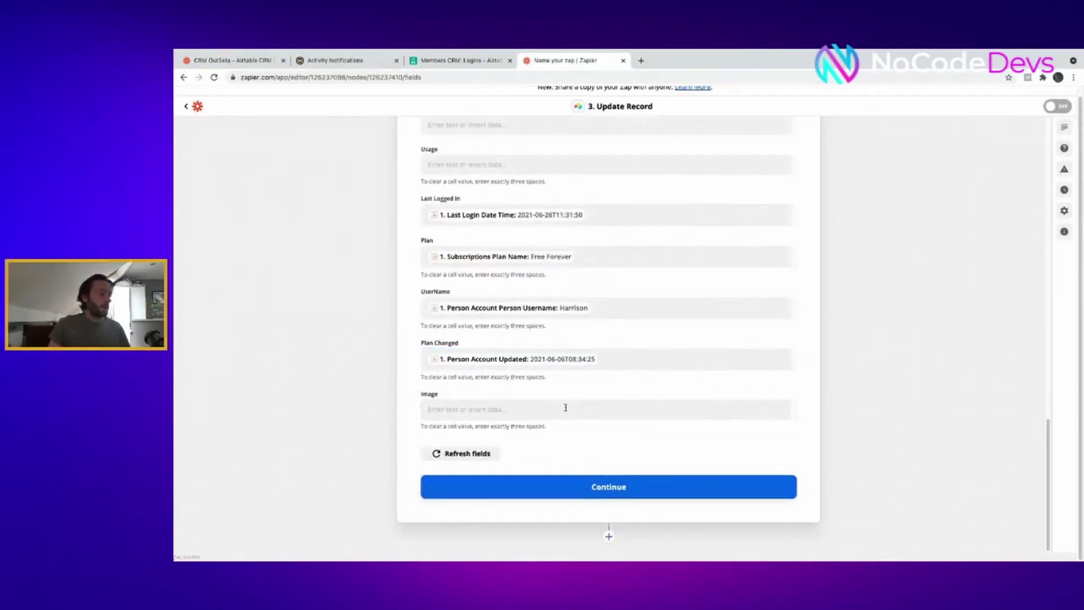
left_click(565, 407)
left_click(488, 458)
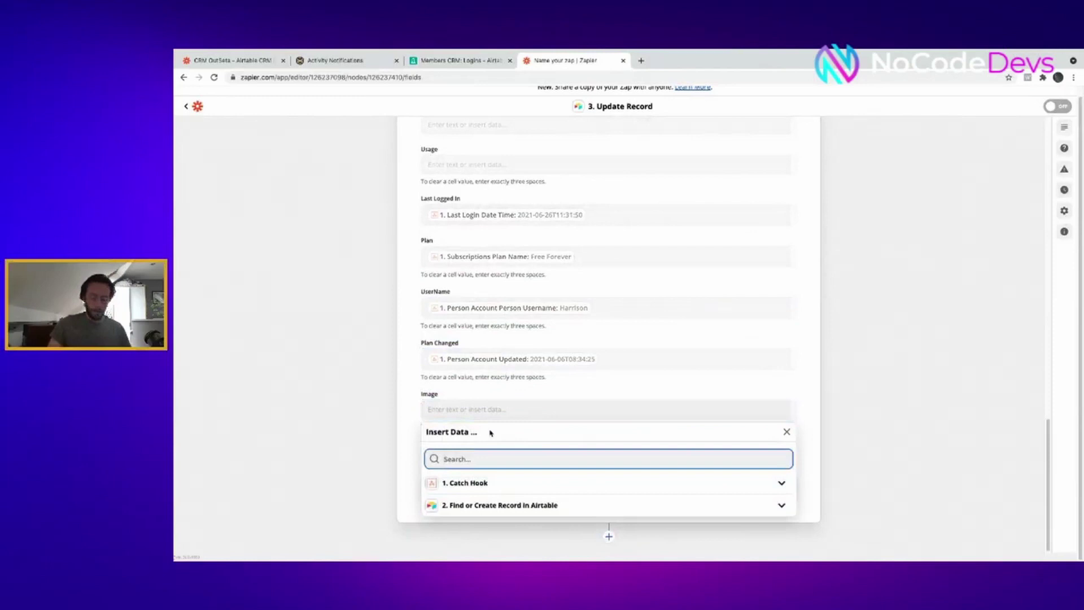
type("image")
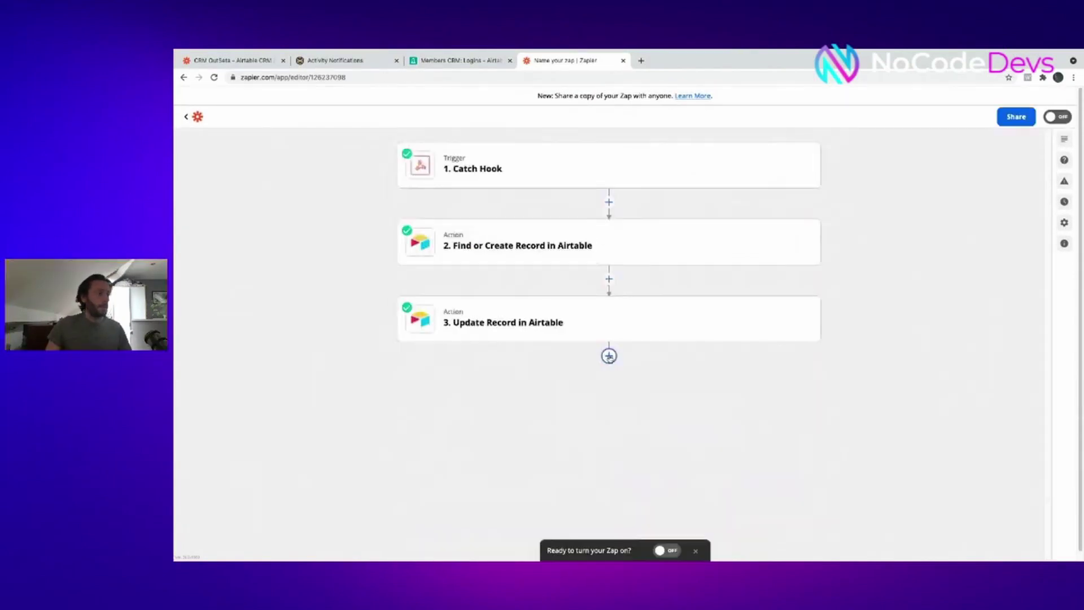
- Add a fourth step using Airtable's Create Record action
left_click(608, 356)
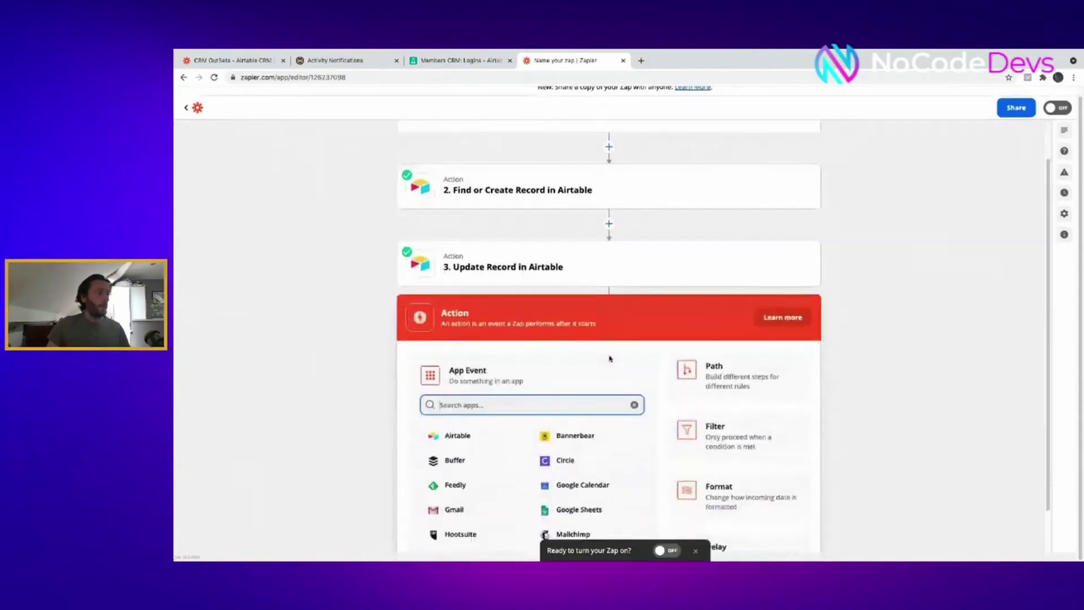
left_click(451, 384)
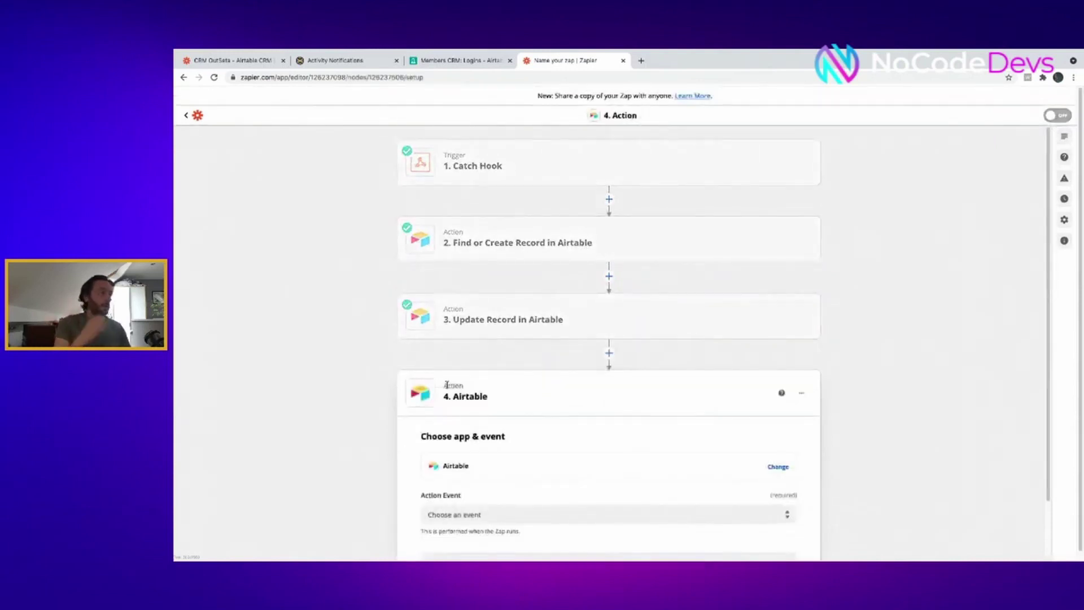
left_click(526, 450)
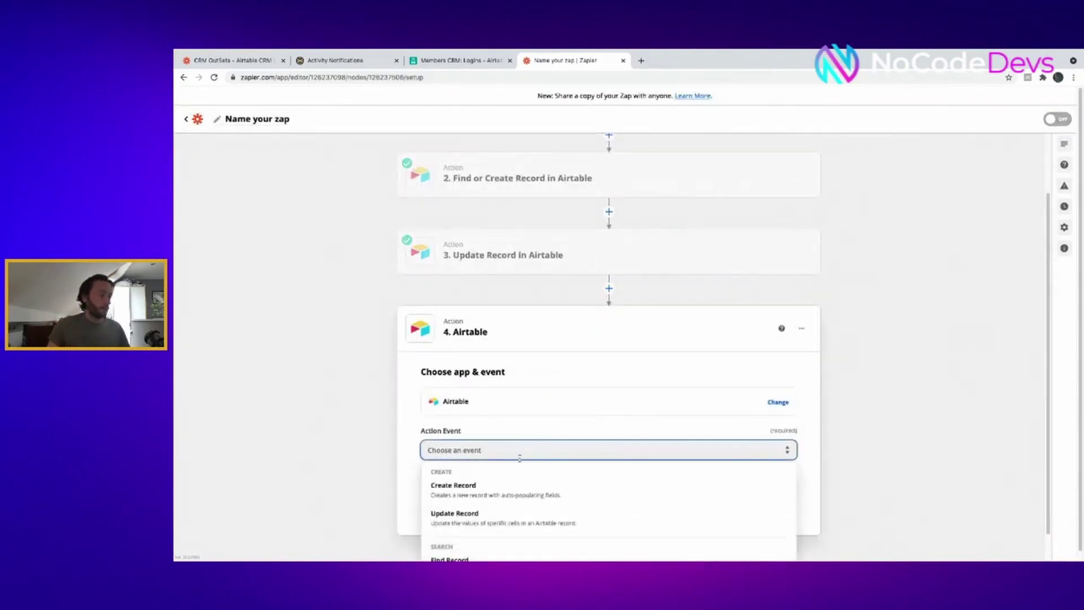
left_click(506, 493)
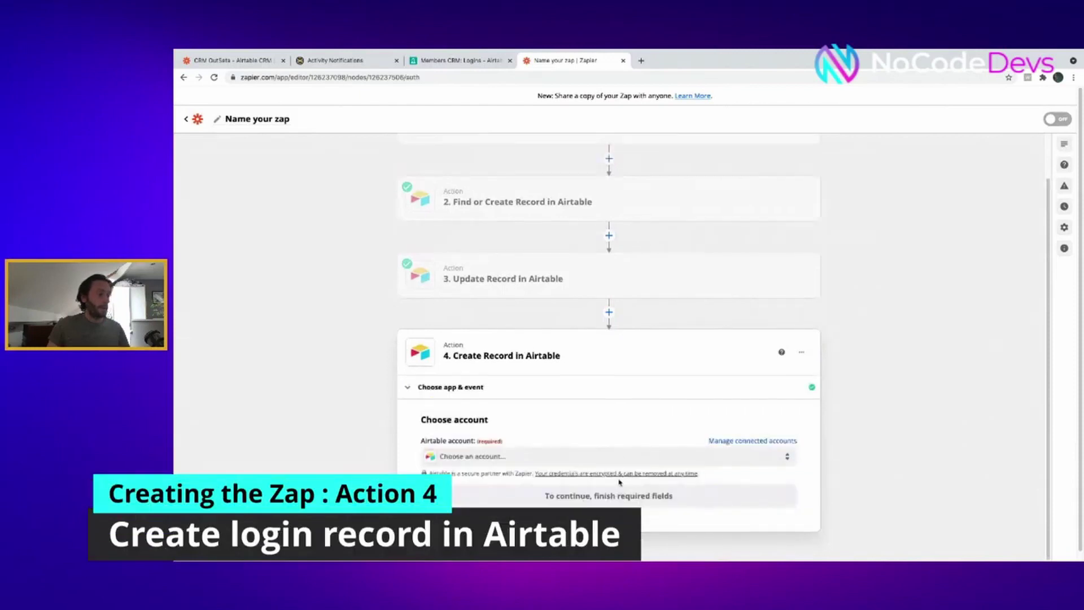
- Fill Name from the webhook, Logged In Time from 'lastlogin', and Link To Members with step 2's ID
left_click(530, 345)
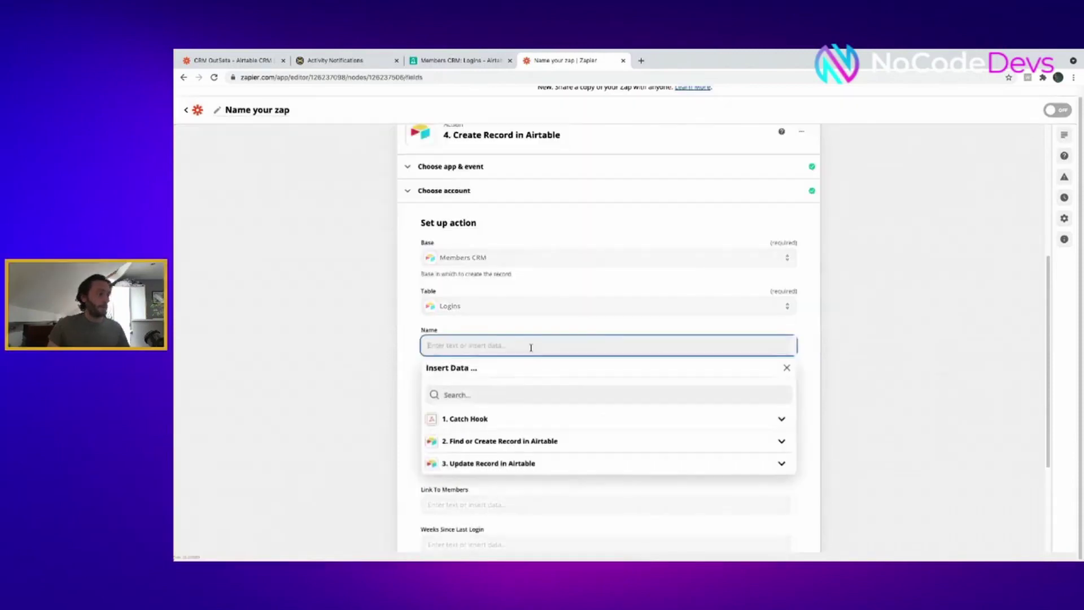
left_click(525, 424)
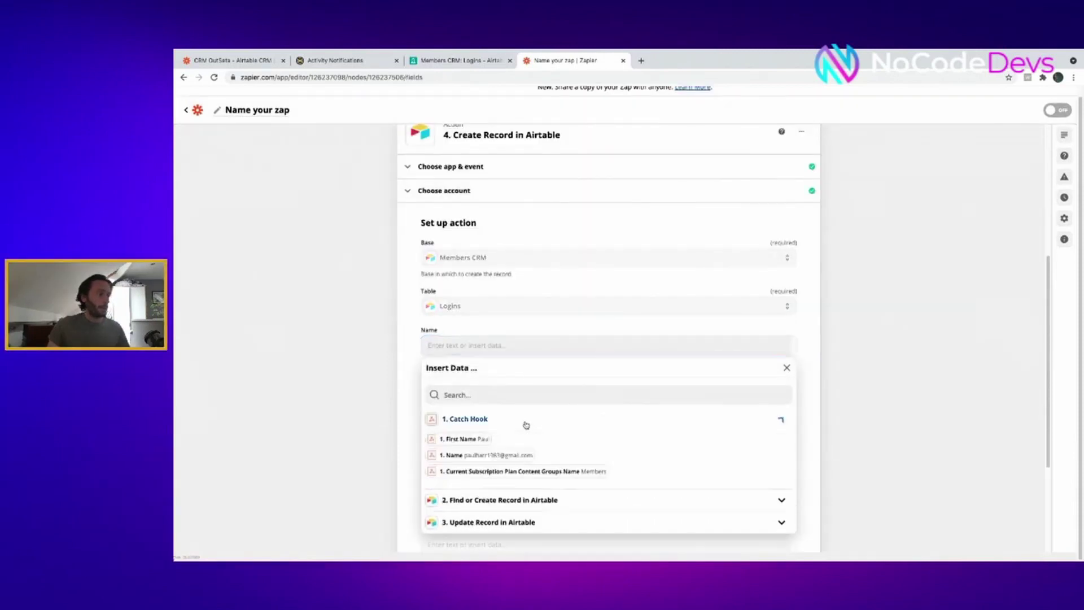
left_click(508, 452)
left_click(582, 326)
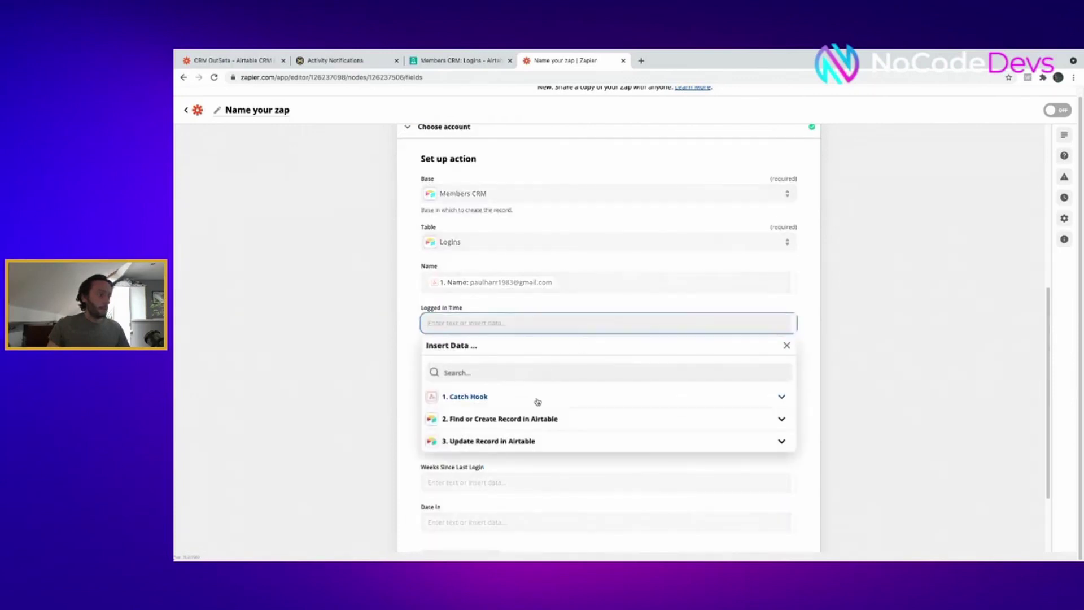
type("lastlogin")
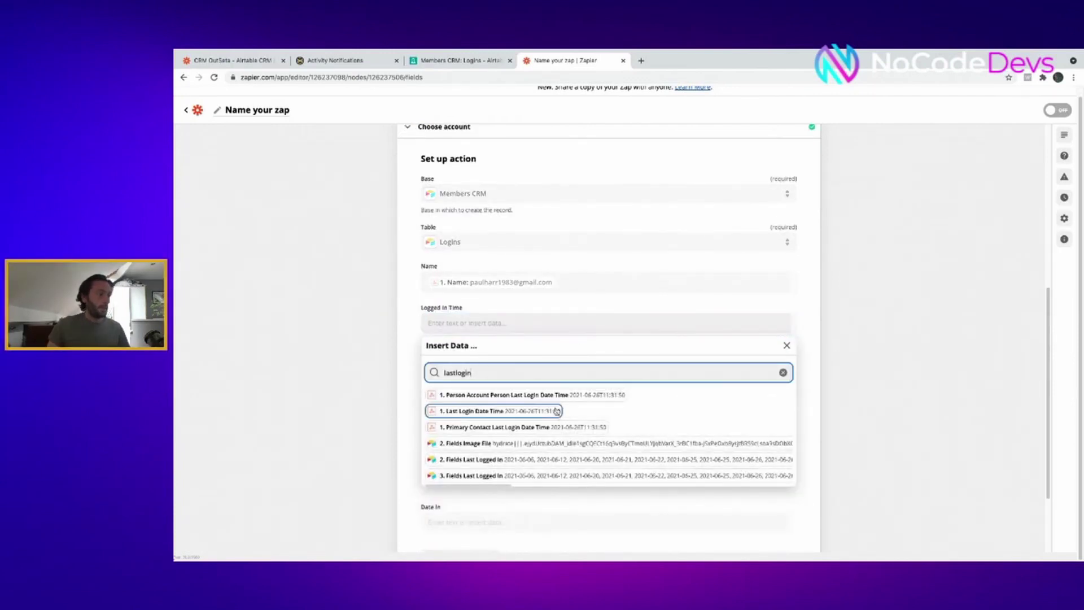
left_click(553, 395)
scroll(561, 386, "down", 2)
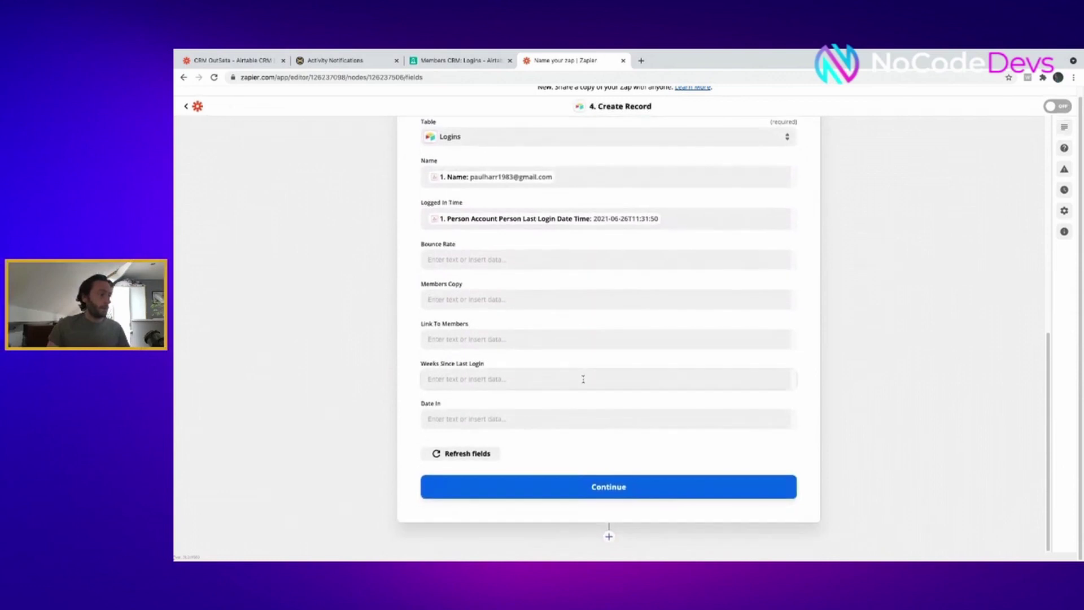
left_click(577, 338)
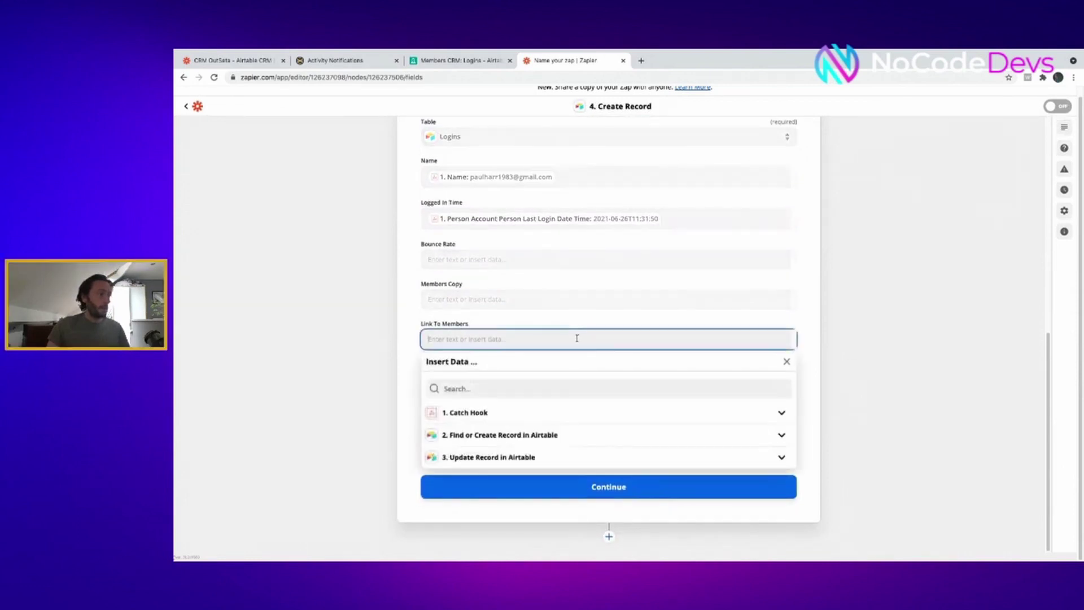
left_click(545, 438)
left_click(474, 456)
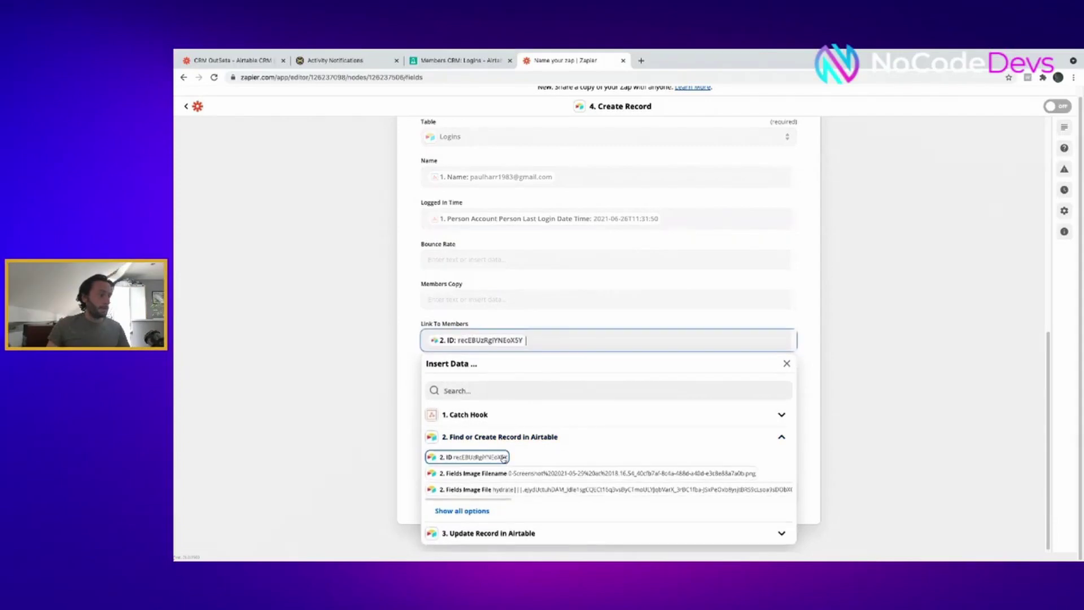
left_click(805, 328)
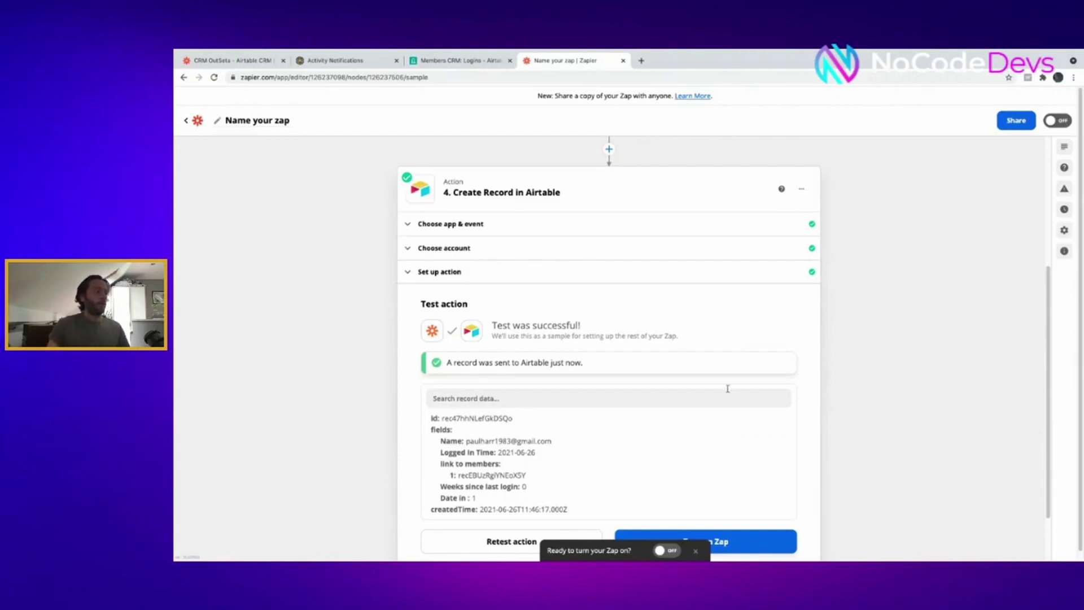
- Scroll up to review all four completed zap steps
scroll(728, 388, "up", 4)
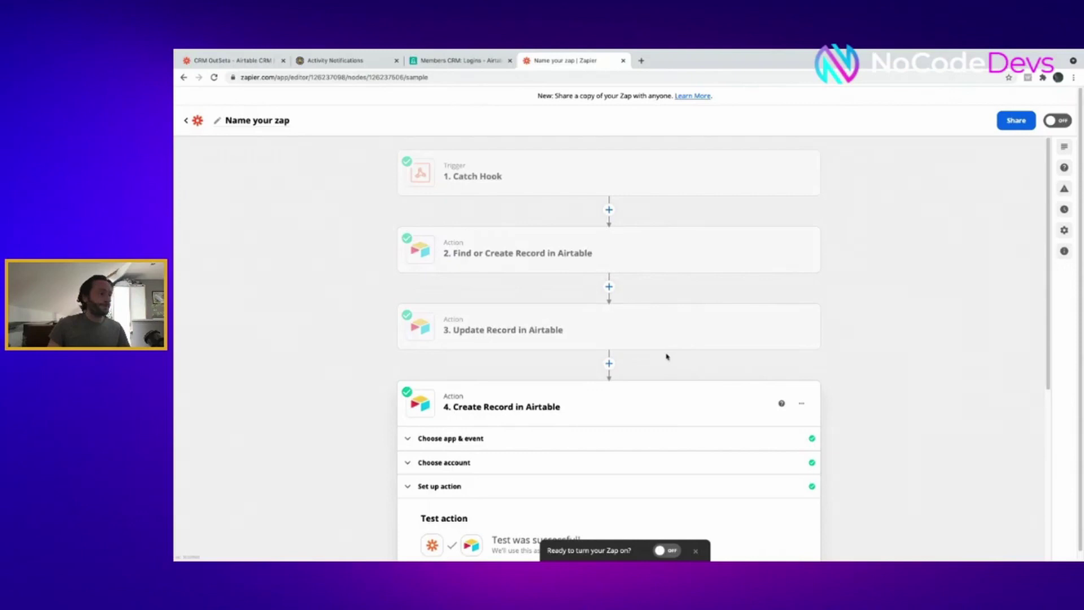
- In the Logins table, review and save the Weeks since last login DATETIME_DIFF formula
left_click(476, 62)
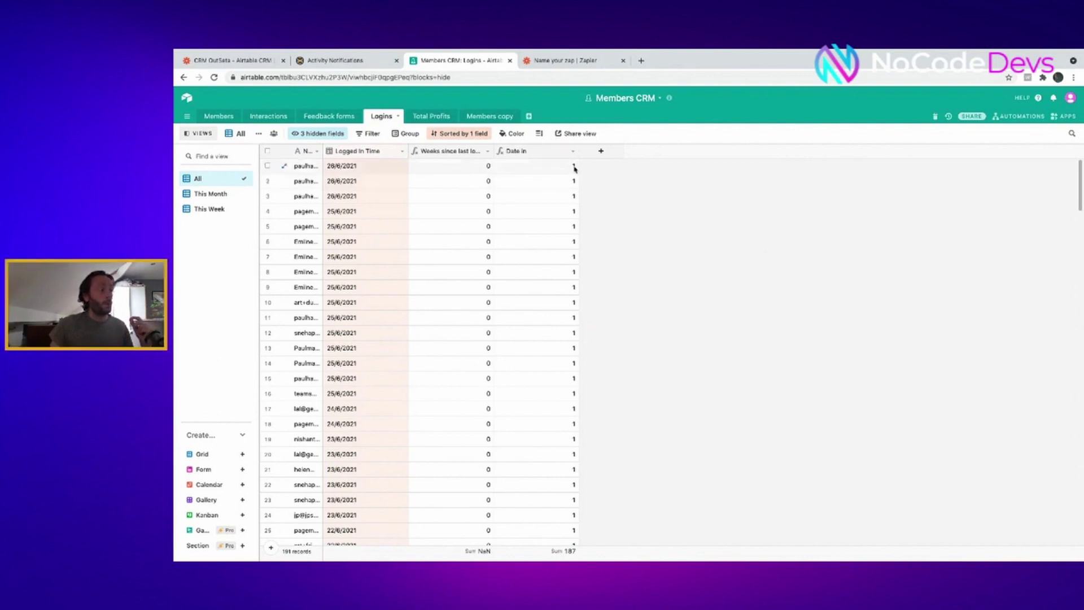
right_click(455, 151)
left_click(455, 165)
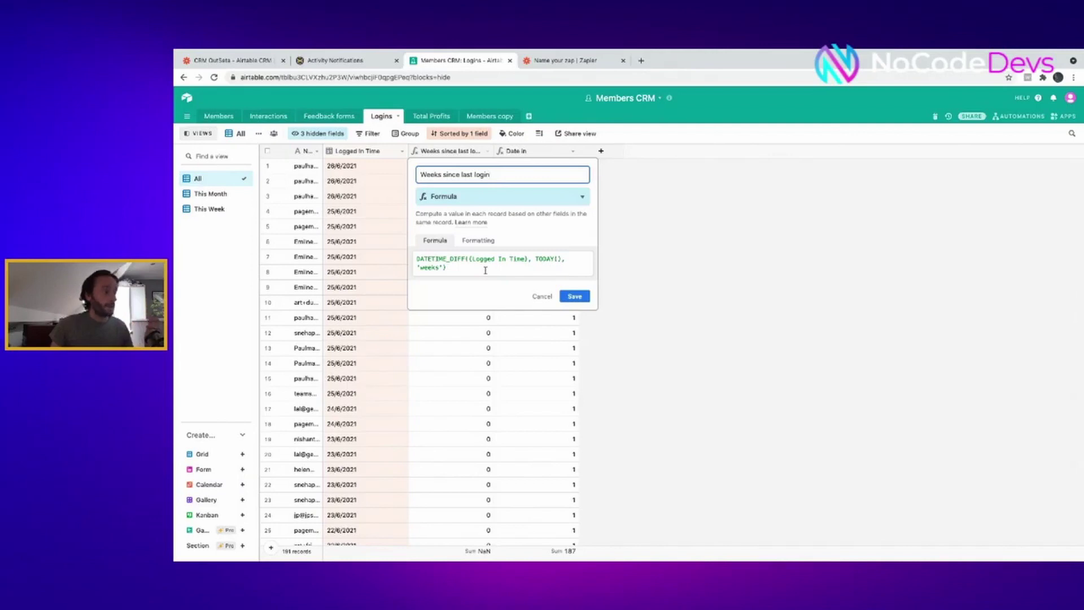
left_click(574, 296)
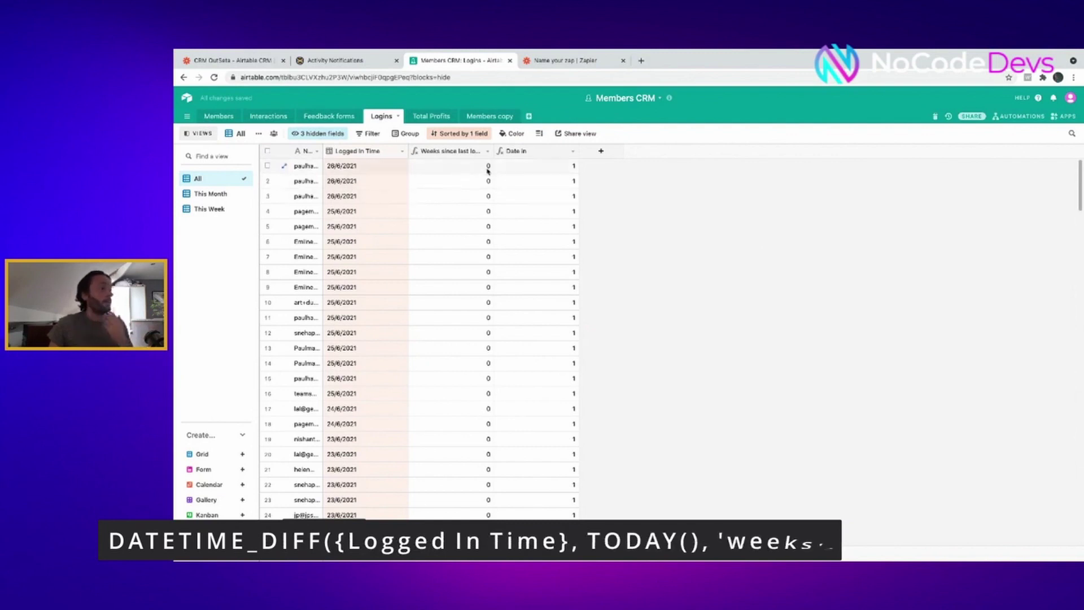
- Check the Date in field options and scroll through the Logins grid
left_click(572, 151)
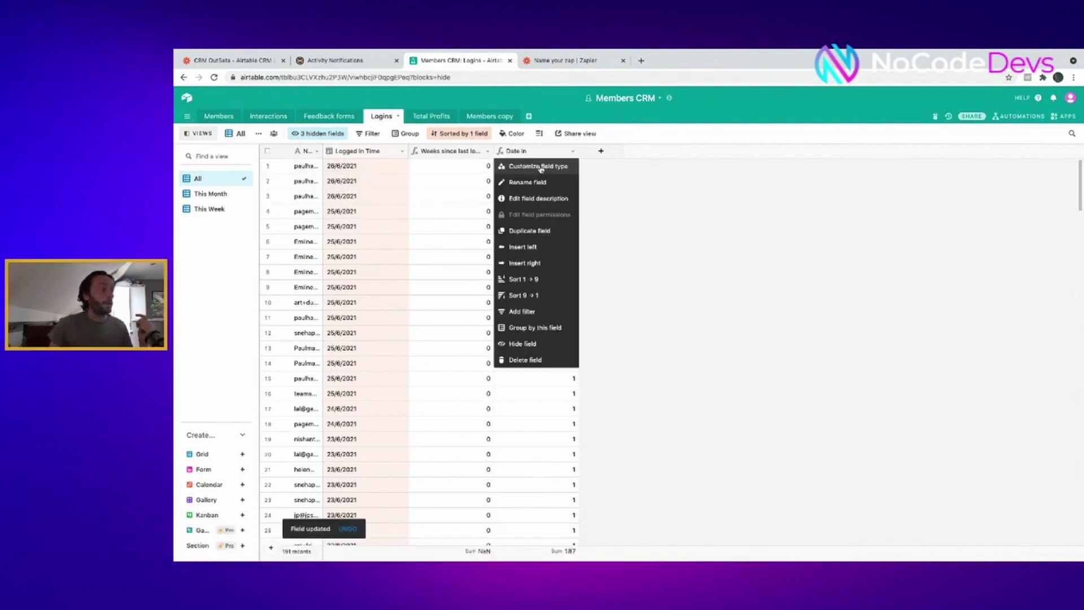
left_click(631, 169)
scroll(487, 195, "down", 10)
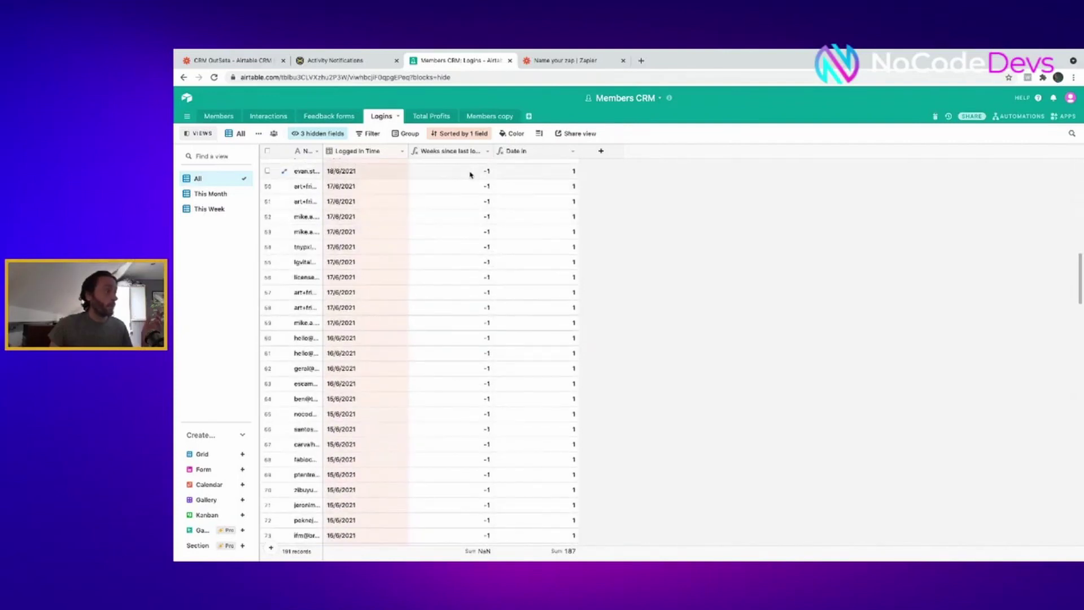
scroll(470, 174, "down", 20)
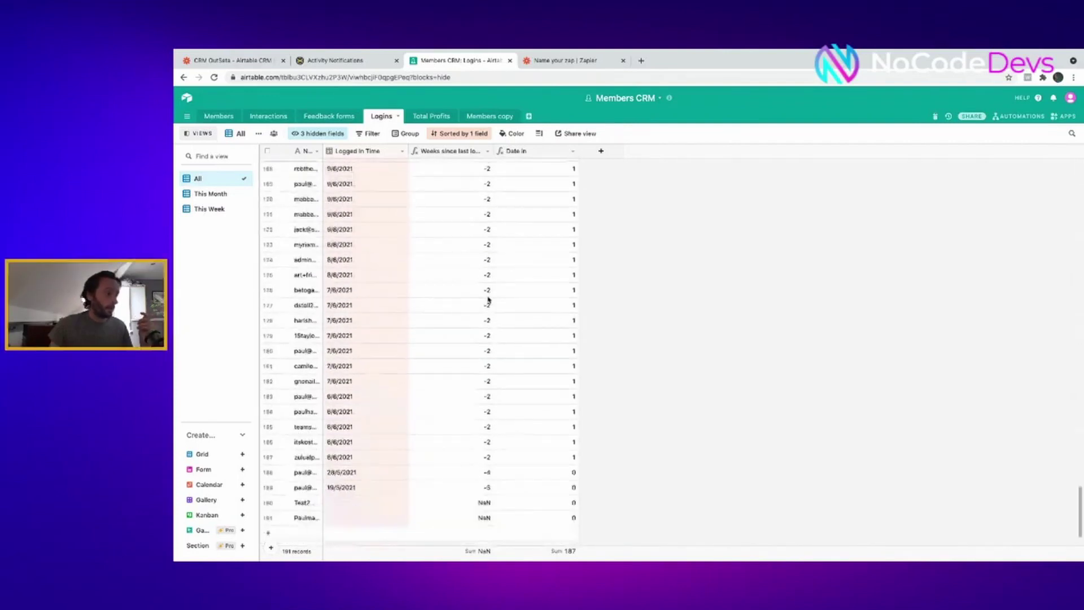
scroll(489, 300, "down", 3)
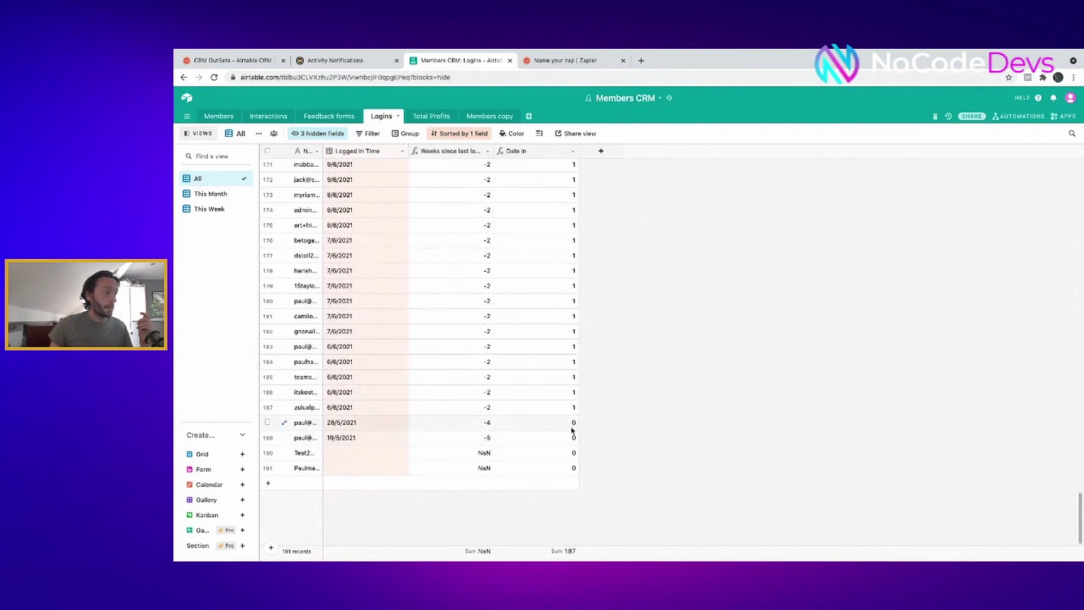
- Set the Date in formula to IF({Weeks since last login} > -4, 1, 0) and save it
scroll(549, 389, "up", 20)
left_click(572, 151)
left_click(525, 164)
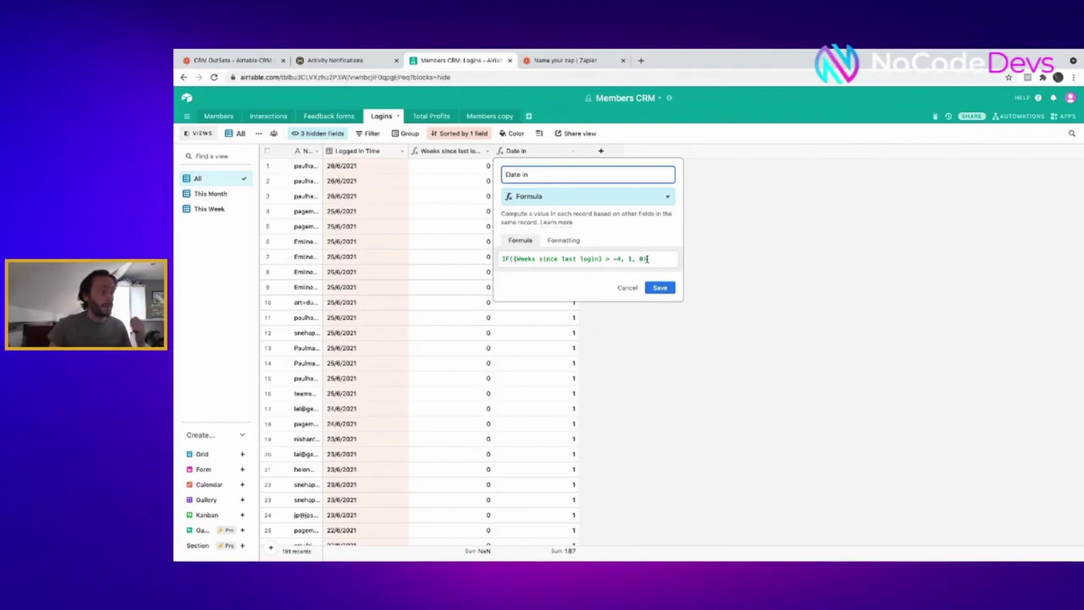
left_click(653, 289)
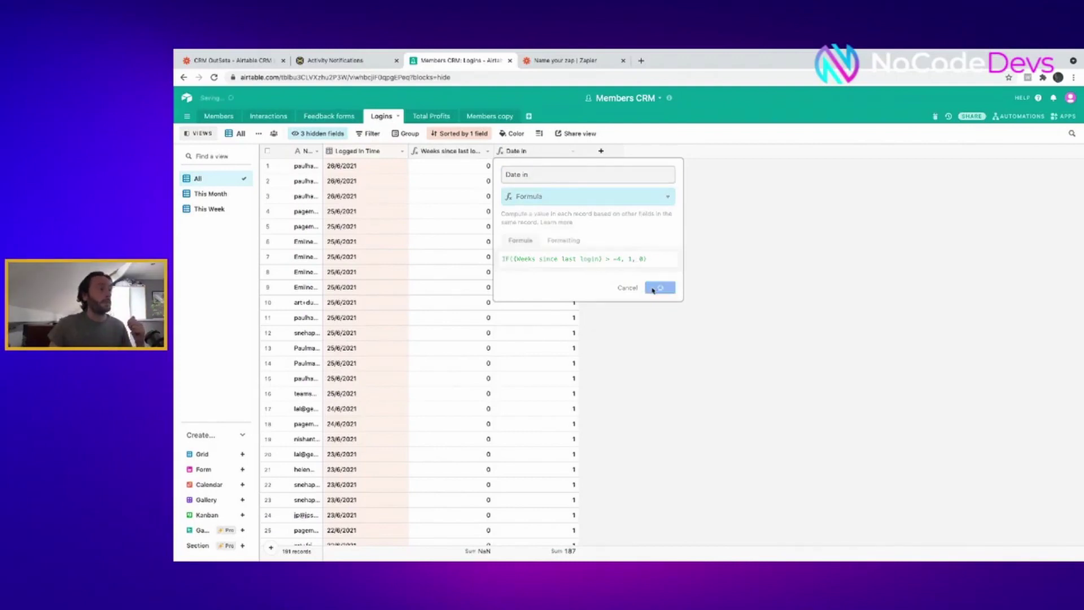
- In Members copy, save Logins this month as SUM(values) of linked Usage Date in, then view Usage Frequency
left_click(489, 115)
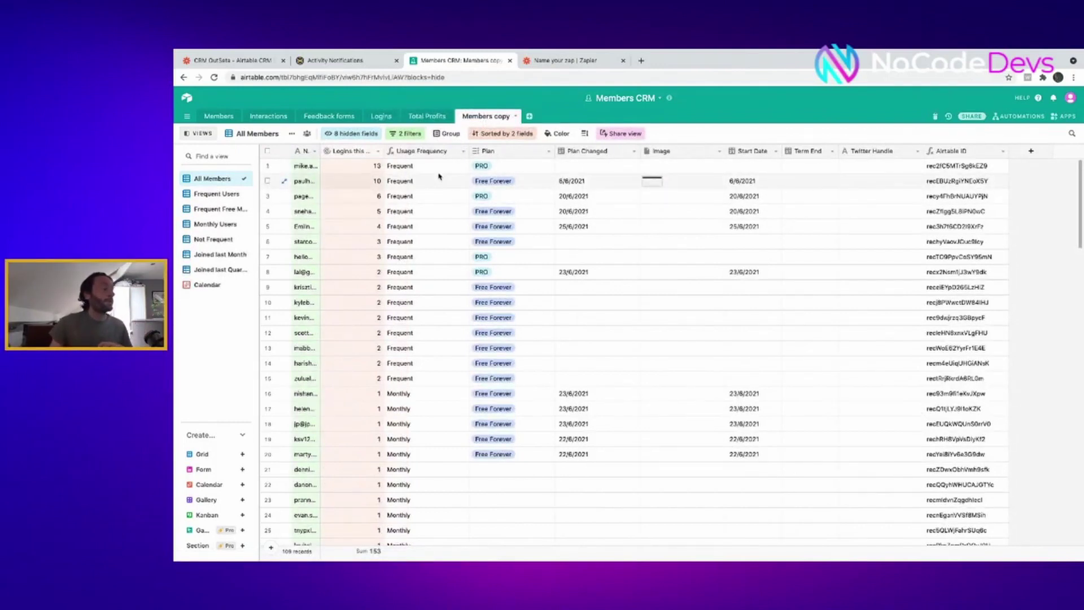
left_click(377, 151)
left_click(353, 165)
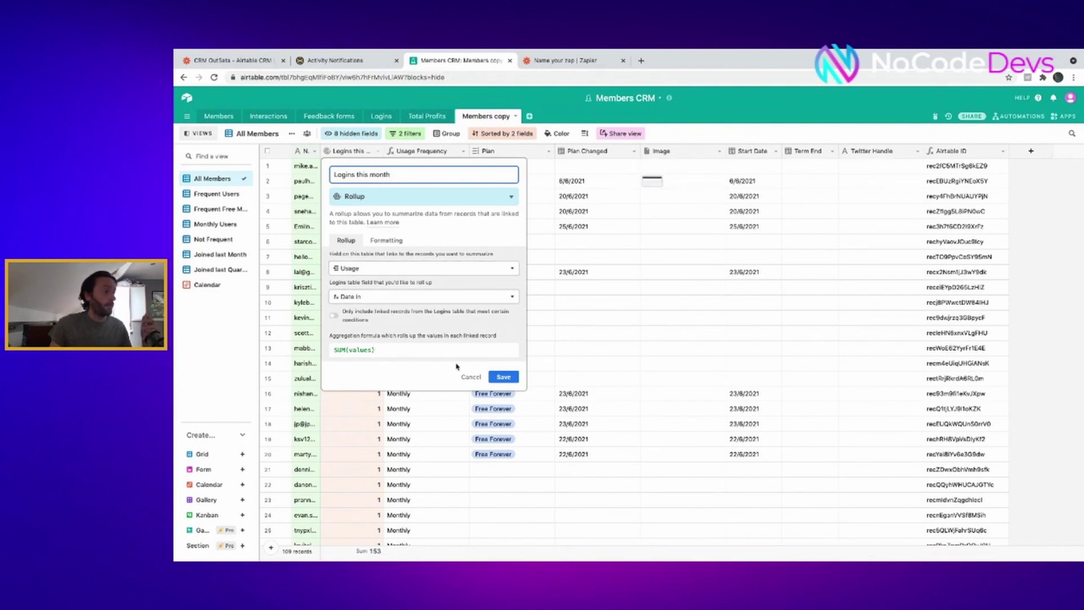
left_click(500, 376)
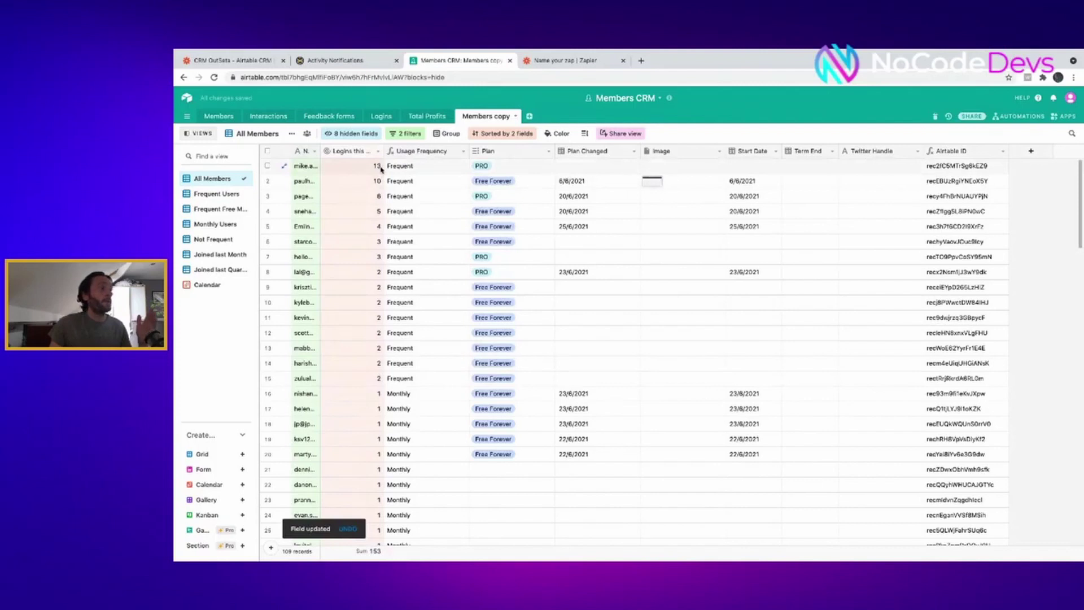
right_click(406, 151)
left_click(417, 163)
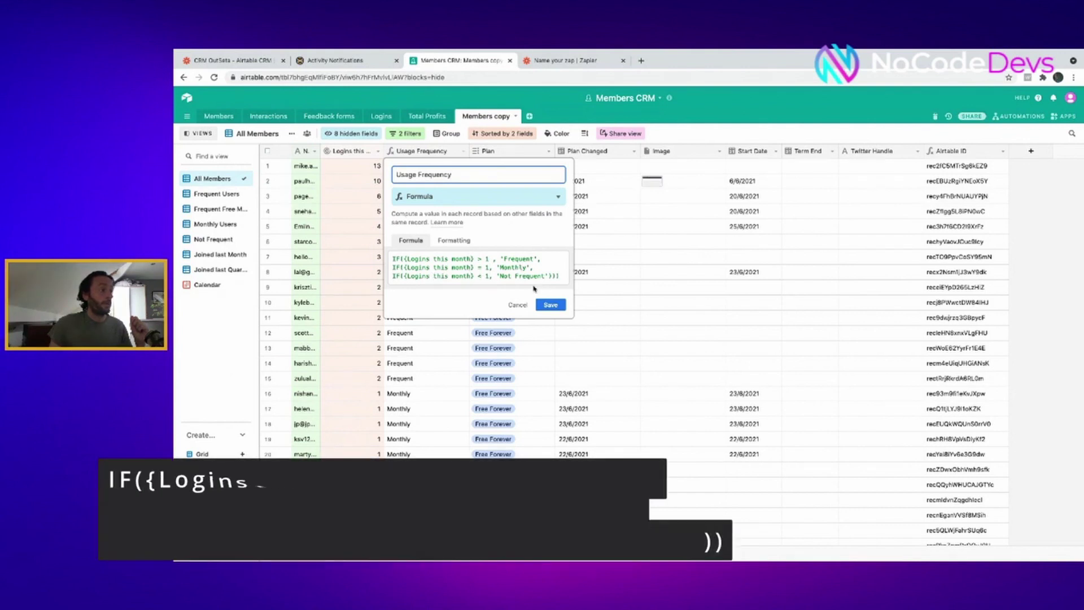
- Save the Usage Frequency formula and return through Outseta to the Zapier zap
left_click(550, 304)
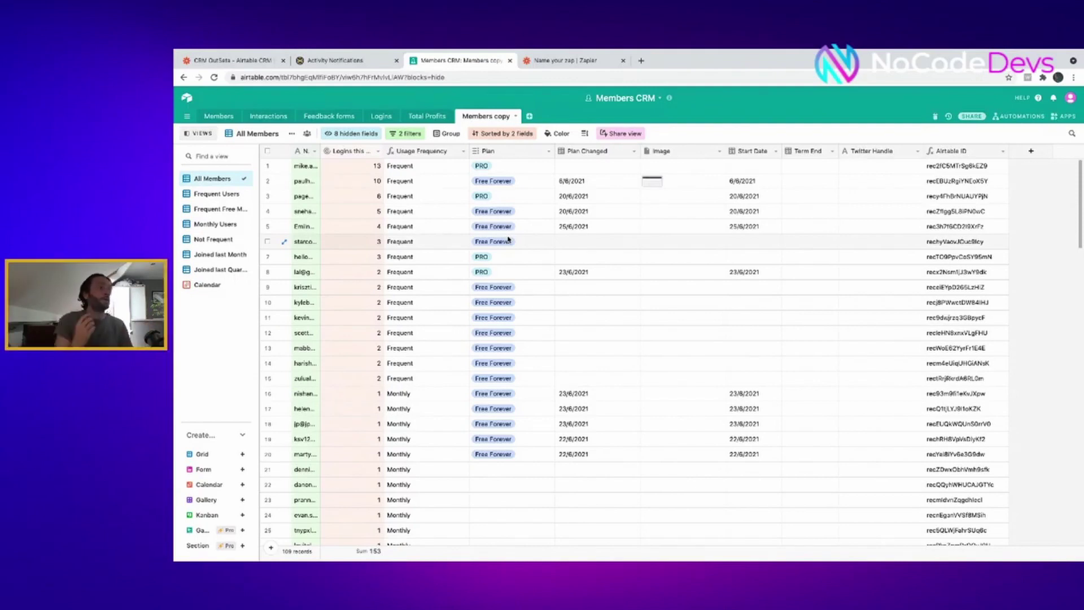
left_click(335, 60)
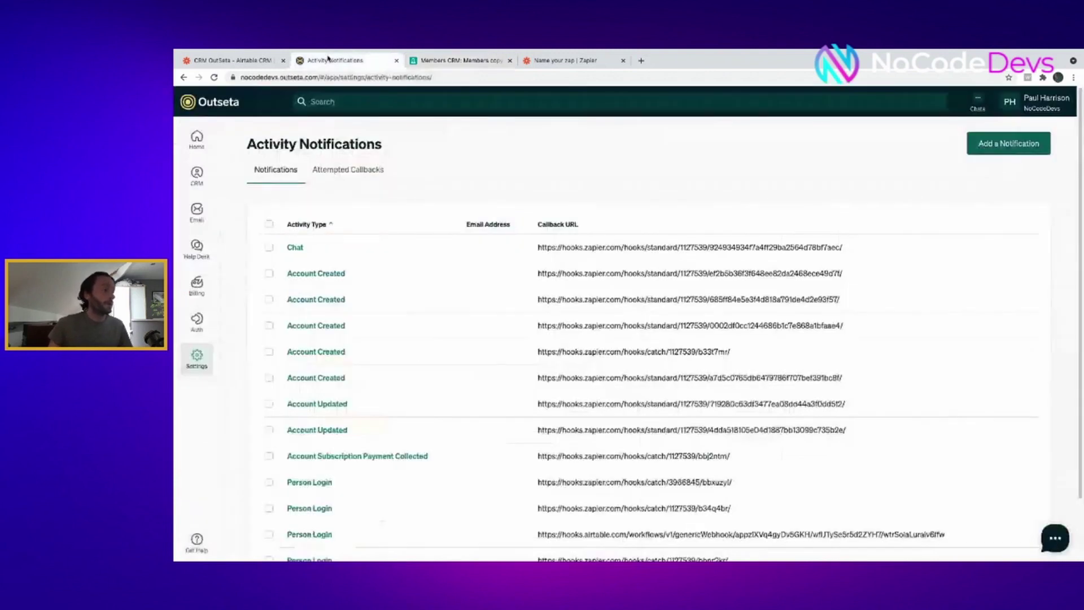
left_click(548, 61)
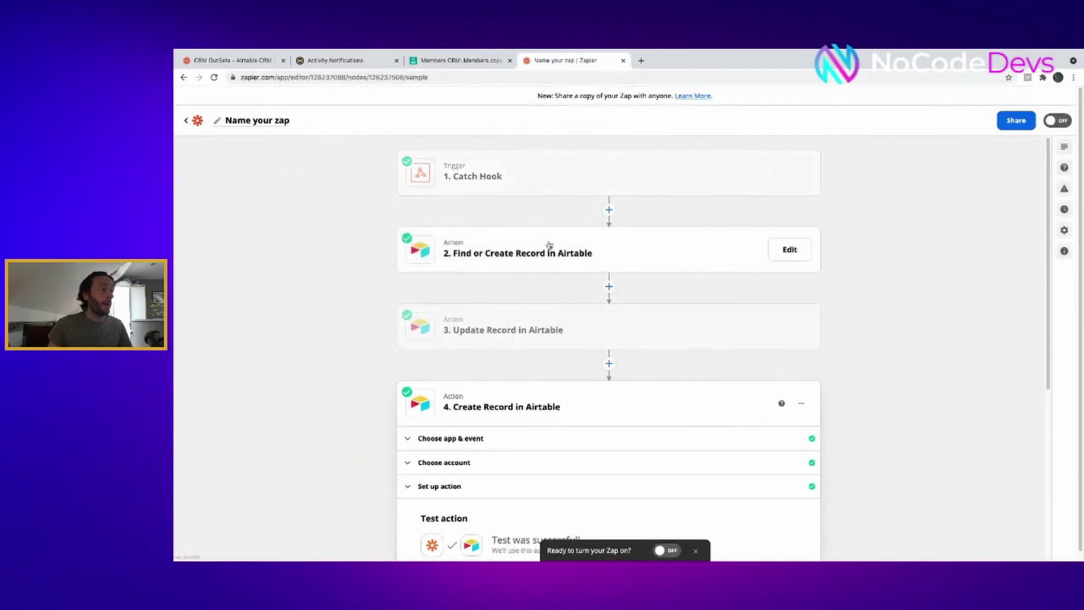
scroll(581, 253, "down", 3)
scroll(582, 253, "up", 3)
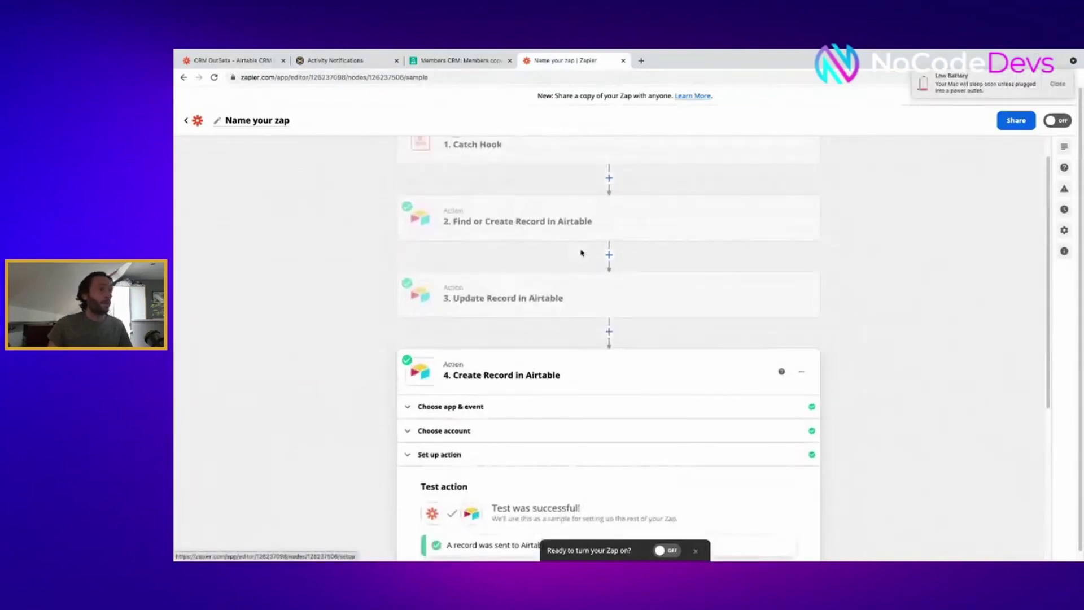